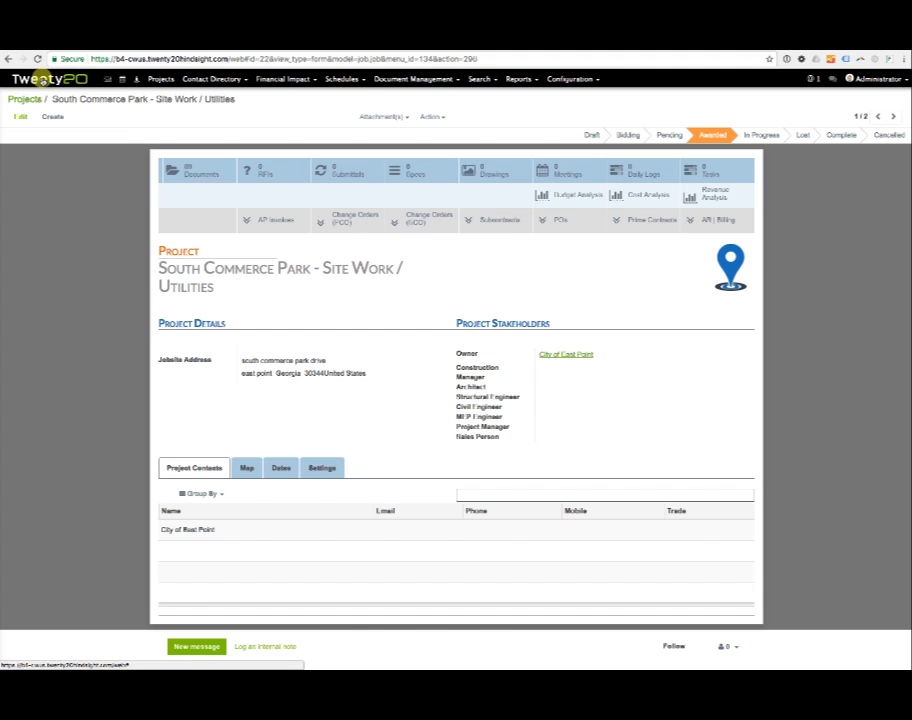
Step: Switch to Accounting & Finance and open the Payroll journal from the journal configuration
{"action": "left_click", "coordinate": [45, 79]}
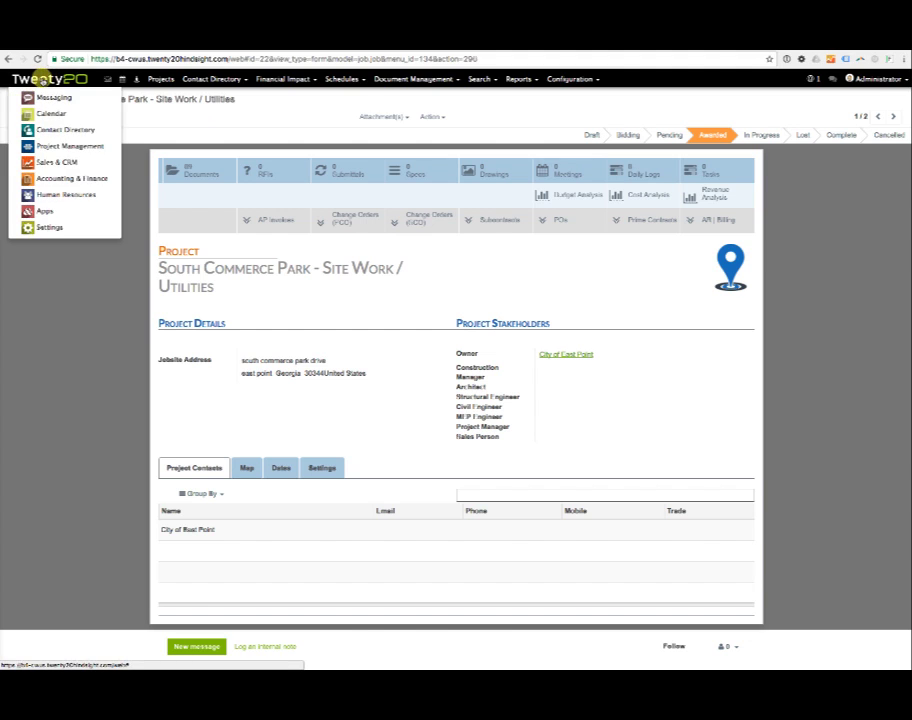
{"action": "left_click", "coordinate": [70, 179]}
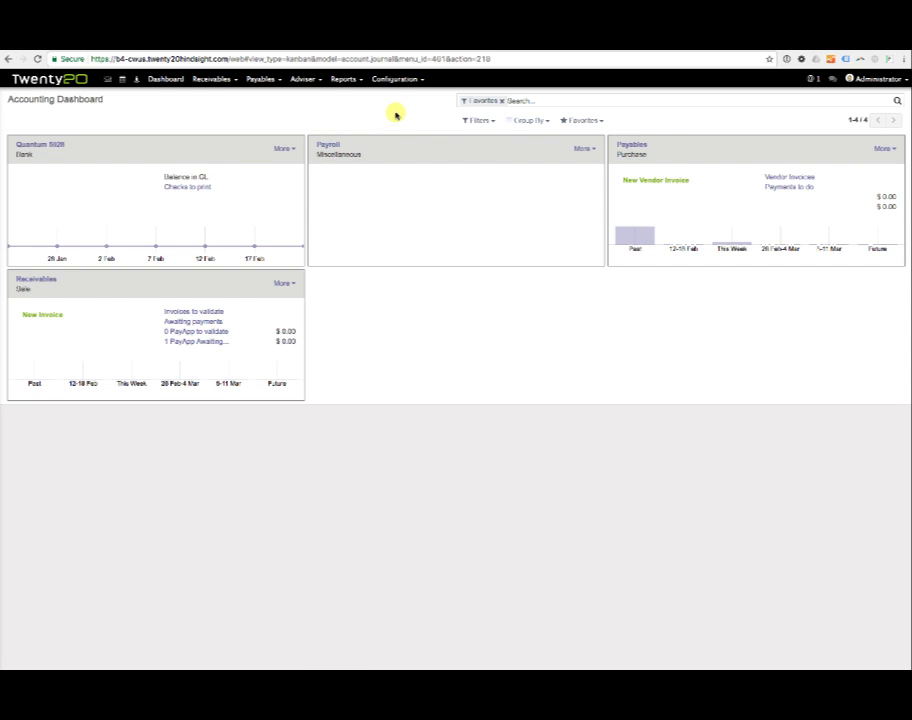
{"action": "left_click", "coordinate": [398, 78]}
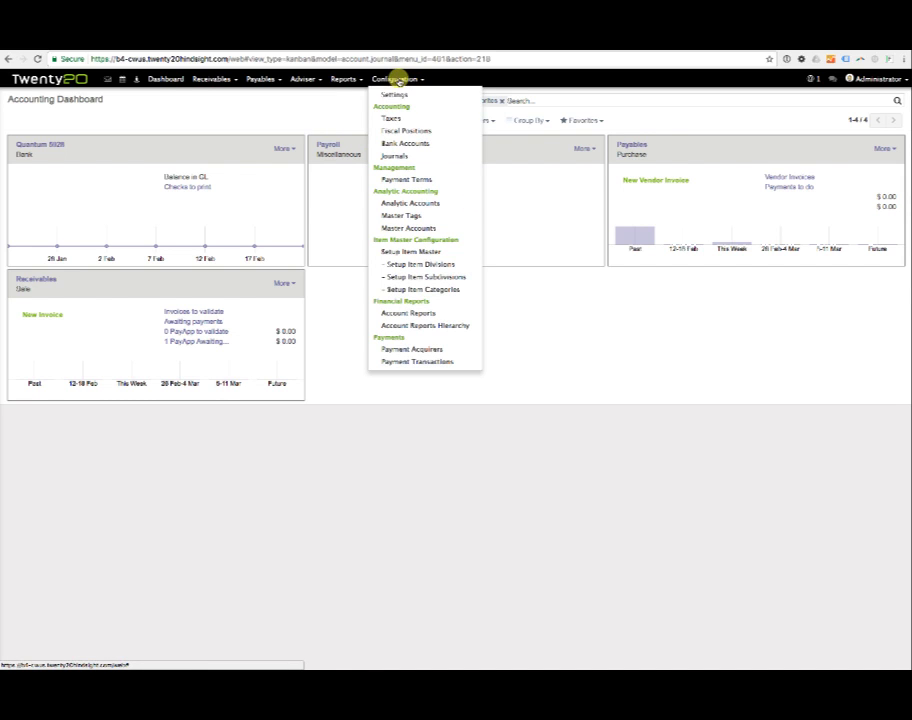
{"action": "left_click", "coordinate": [395, 157]}
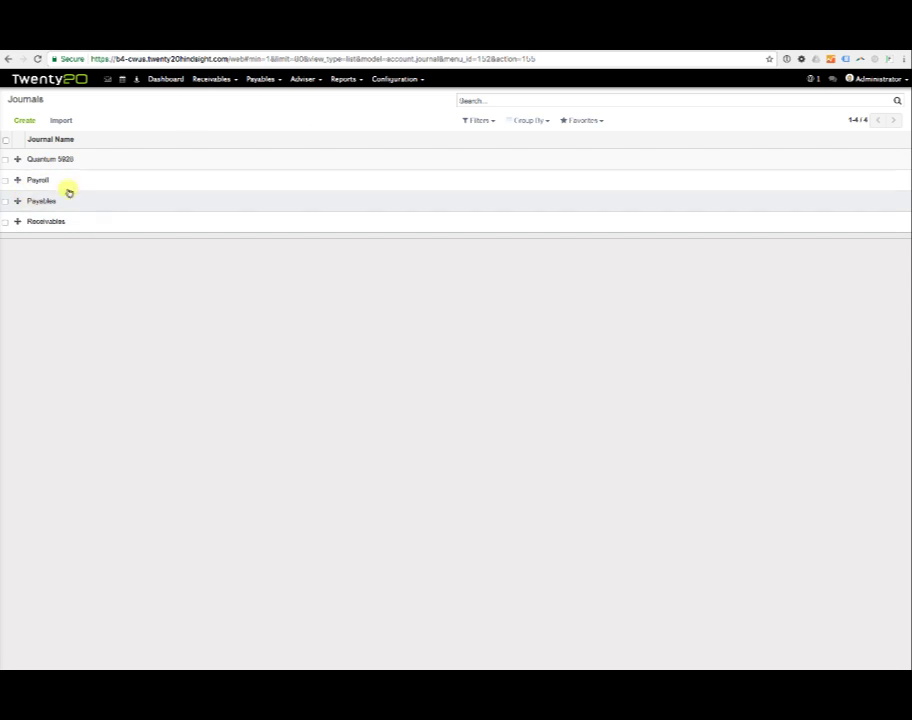
{"action": "left_click", "coordinate": [36, 181]}
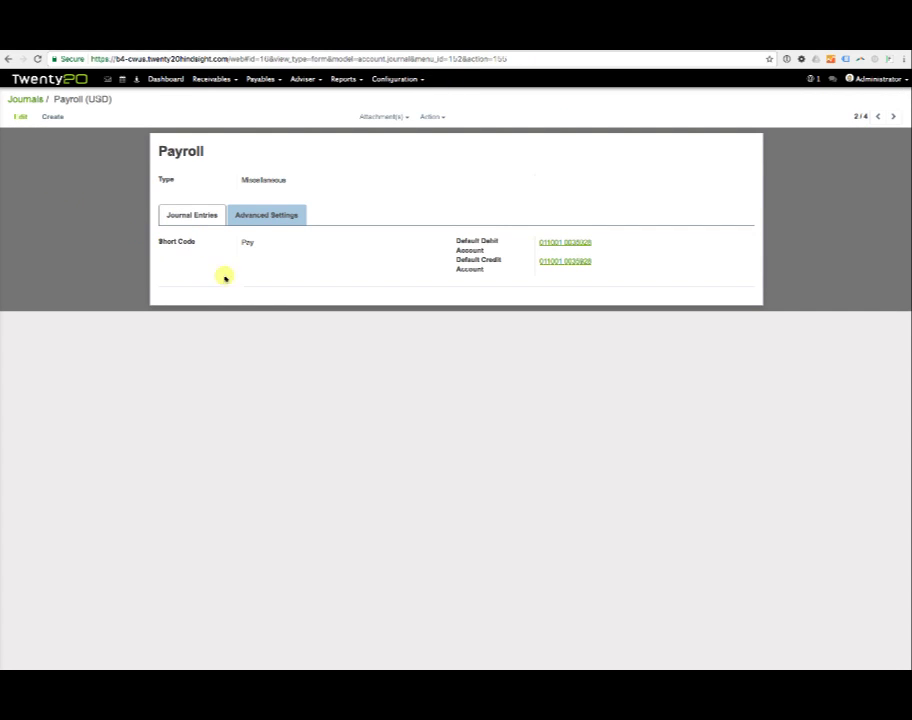
{"action": "left_click", "coordinate": [250, 213]}
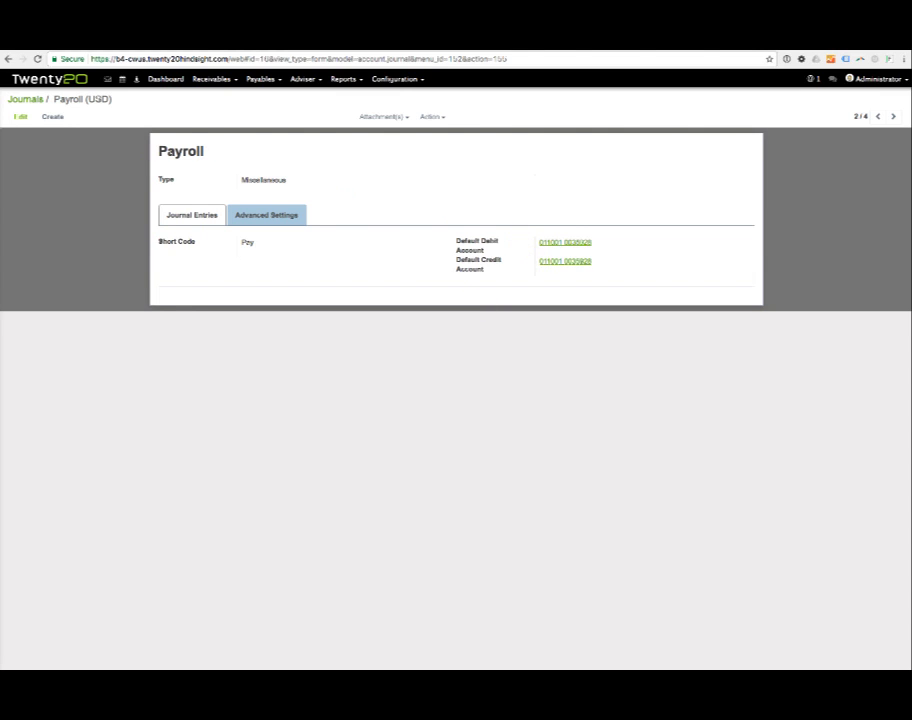
Step: Set the Payroll journal's default debit account to 6300.0 Project Manager - Salaries & Wages, select the bank account as default credit account, and save
{"action": "left_click", "coordinate": [20, 116]}
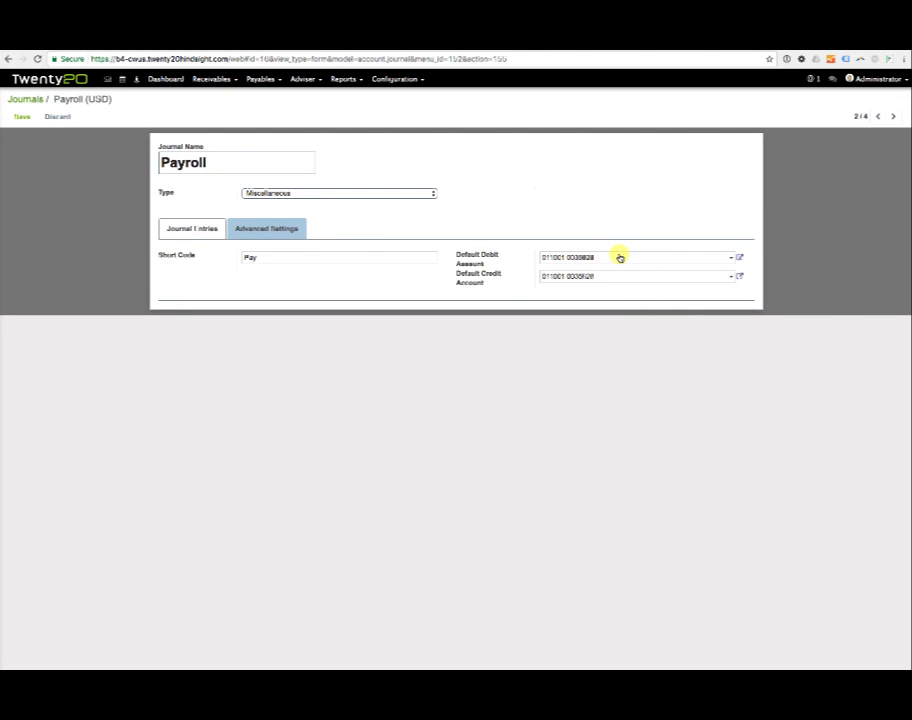
{"action": "left_click", "coordinate": [694, 259]}
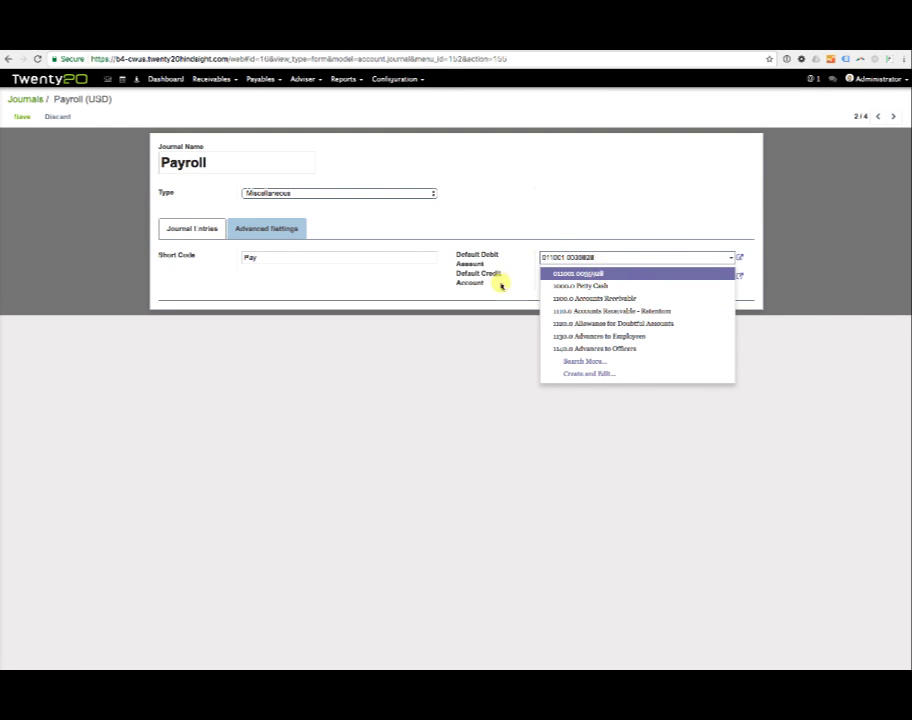
{"action": "left_click", "coordinate": [600, 276]}
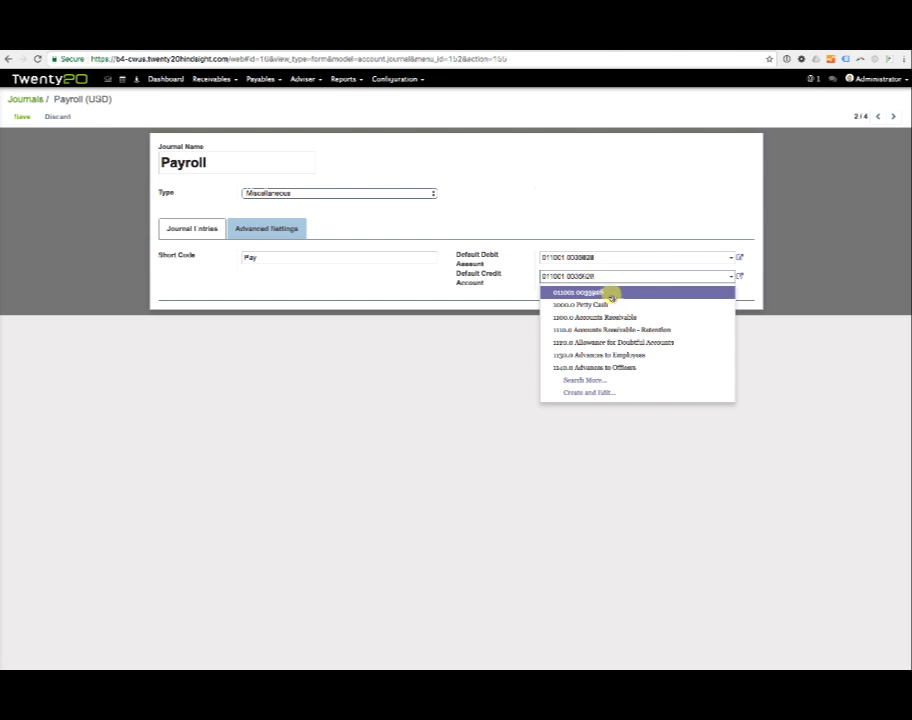
{"action": "left_click", "coordinate": [611, 293]}
{"action": "left_click", "coordinate": [609, 260]}
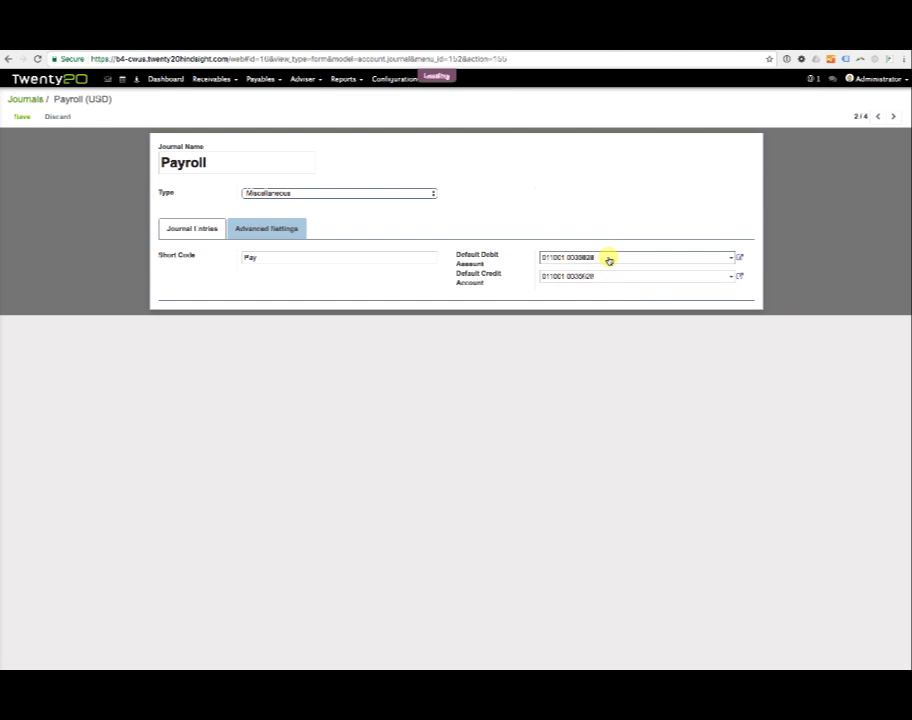
{"action": "left_click_drag", "start_coordinate": [609, 258], "coordinate": [490, 255]}
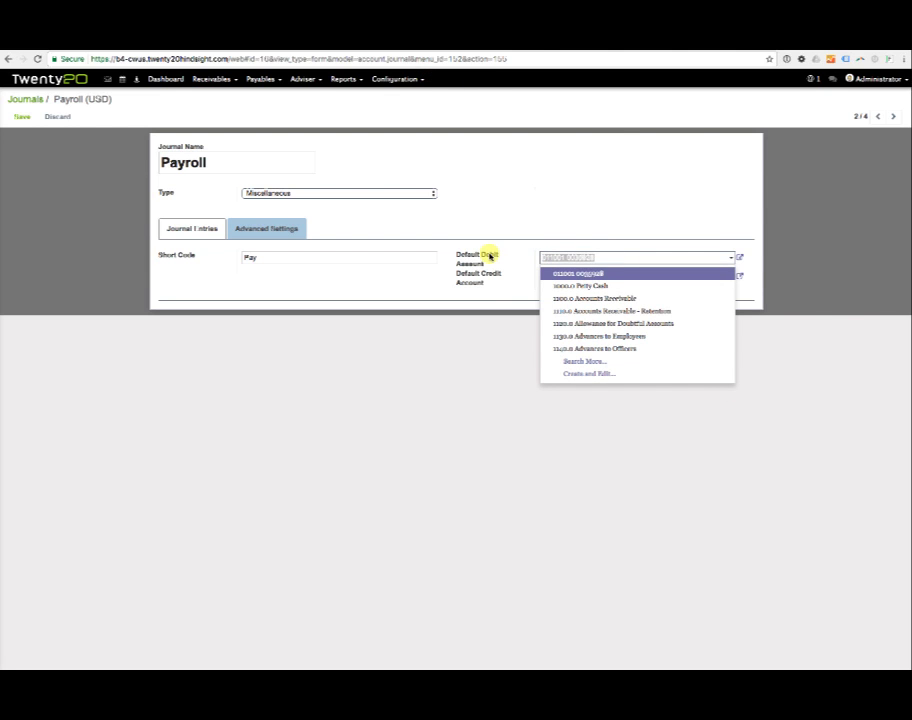
{"action": "type", "text": "wage"}
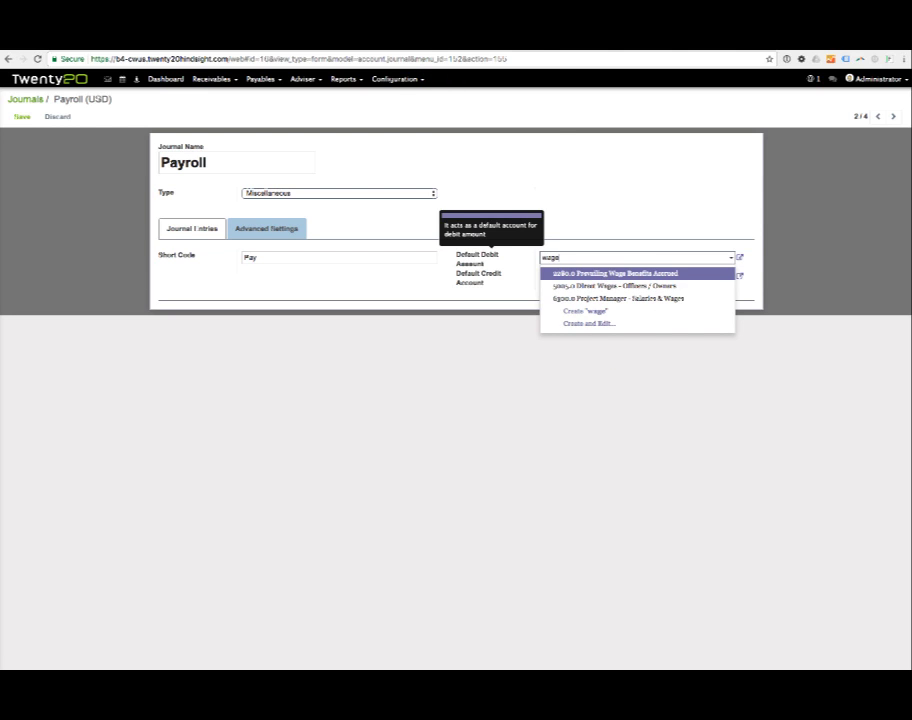
{"action": "left_click", "coordinate": [641, 298]}
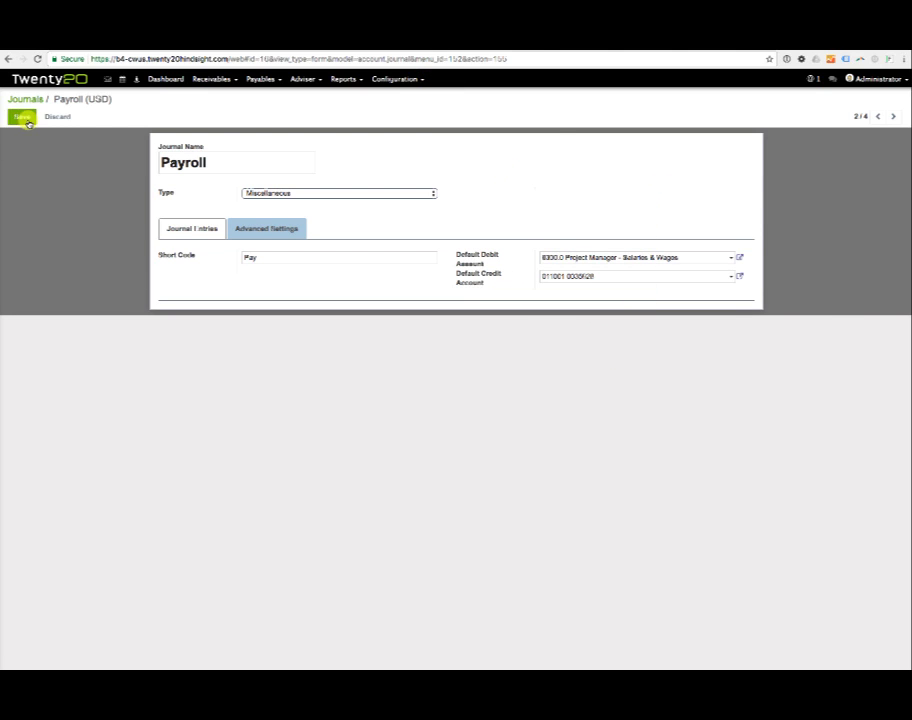
{"action": "left_click", "coordinate": [25, 119]}
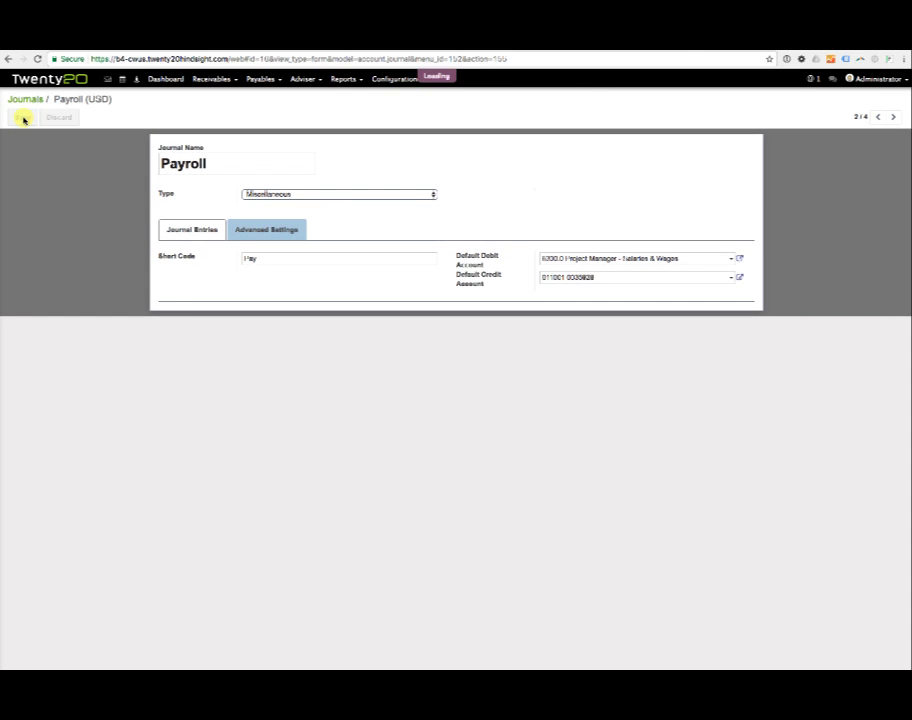
Step: Go to the journal entries and start a new entry
{"action": "left_click", "coordinate": [302, 80]}
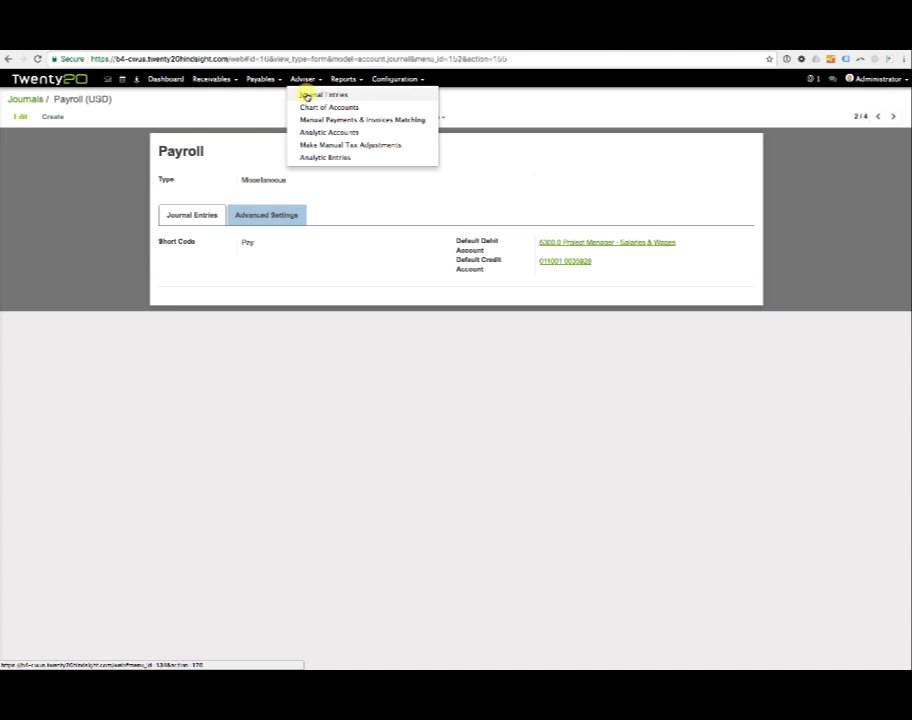
{"action": "left_click", "coordinate": [323, 94]}
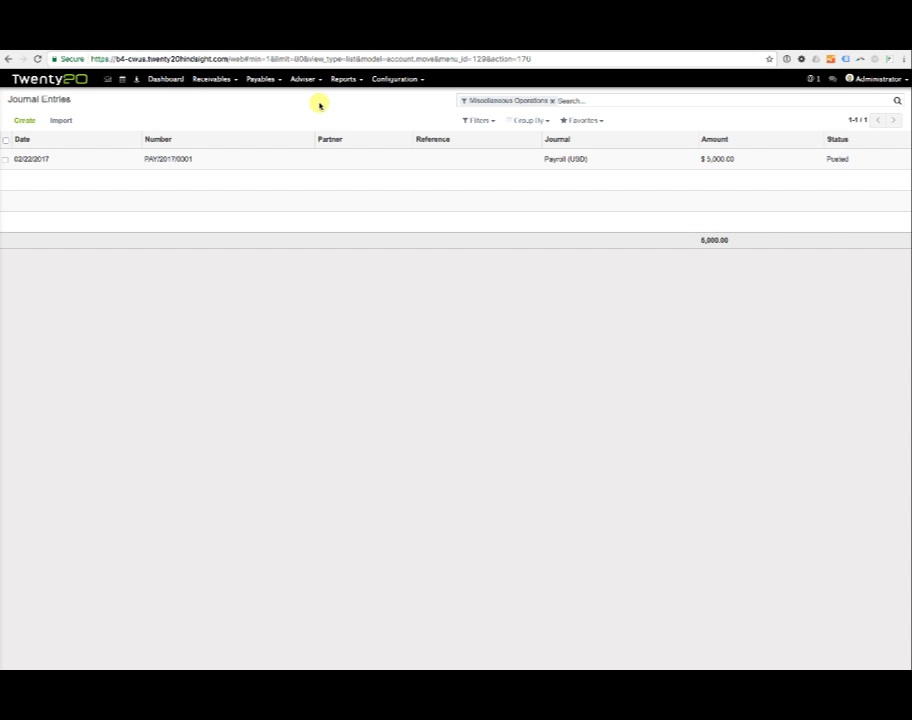
{"action": "left_click", "coordinate": [24, 122]}
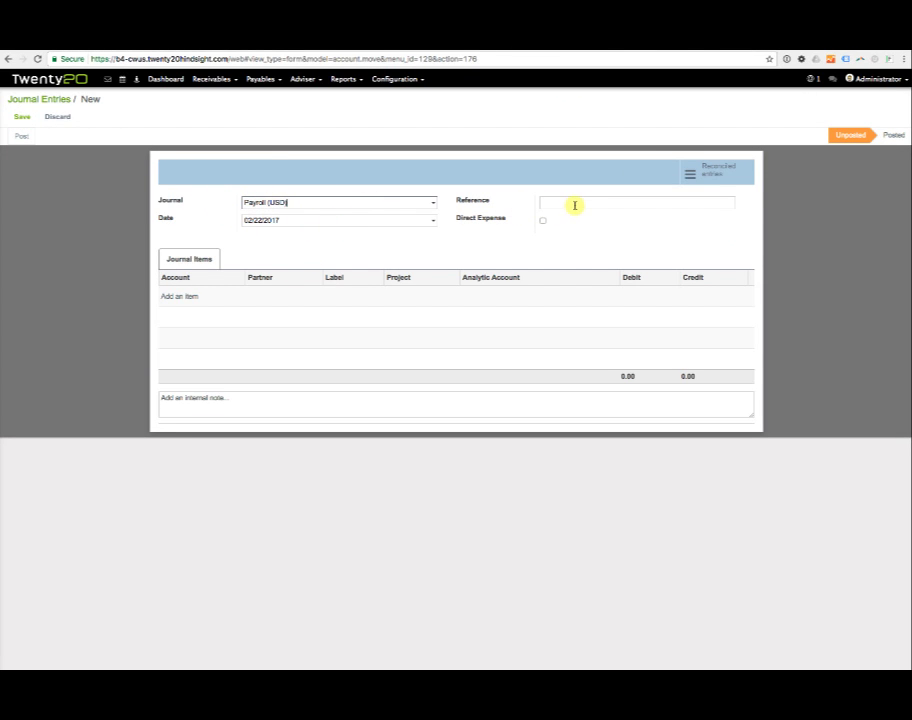
Step: Set the new entry's reference to "payroll - 2/06/17 - 2/12/17" and copy that text
{"action": "left_click", "coordinate": [580, 202]}
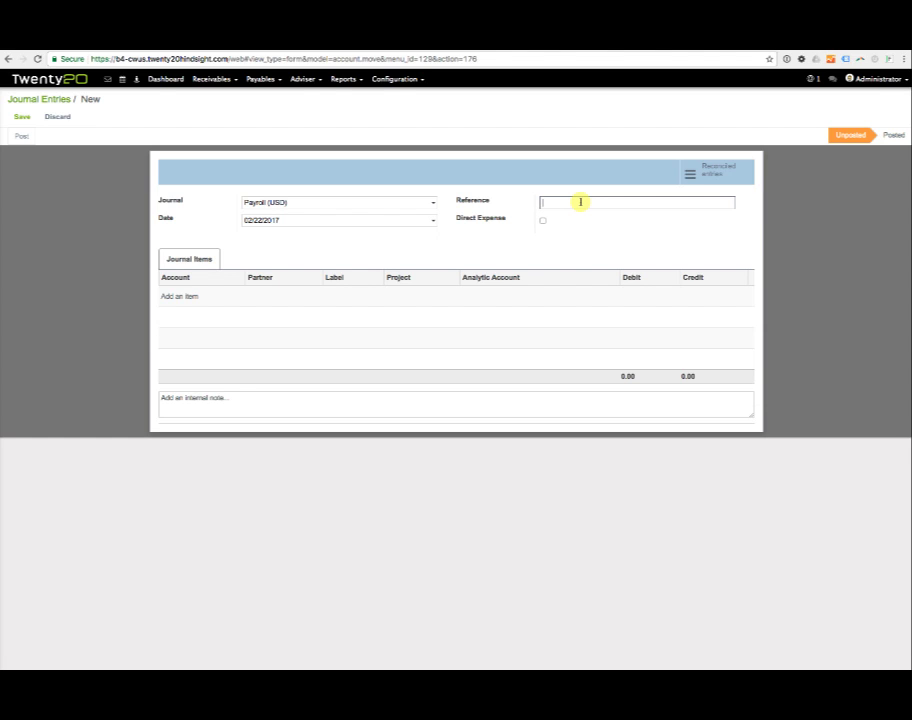
{"action": "type", "text": "2/06/17 - 2/12/17"}
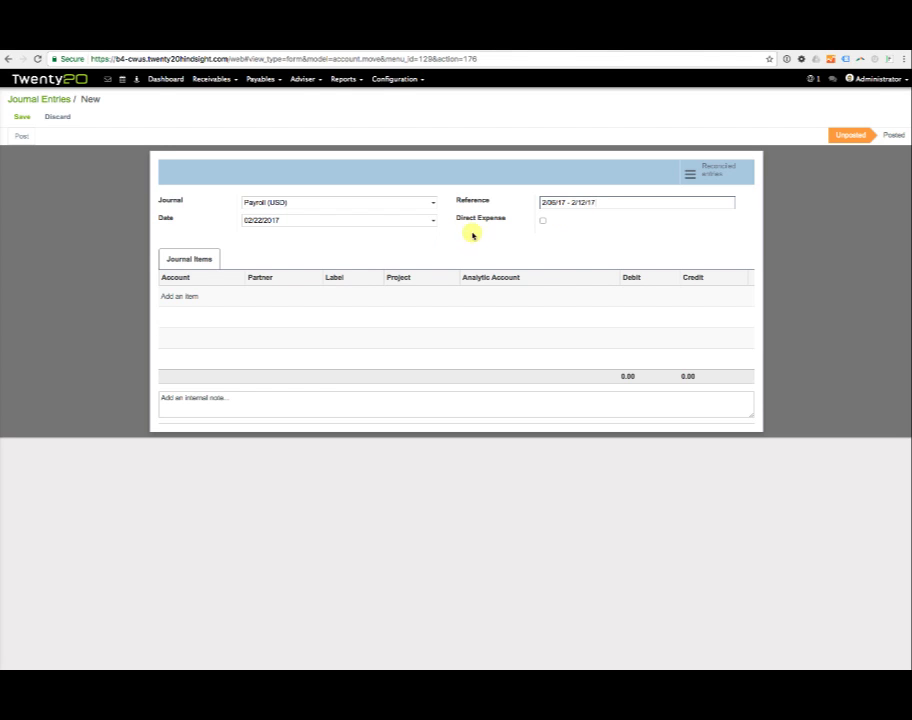
{"action": "left_click", "coordinate": [542, 202]}
{"action": "type", "text": "payroll -"}
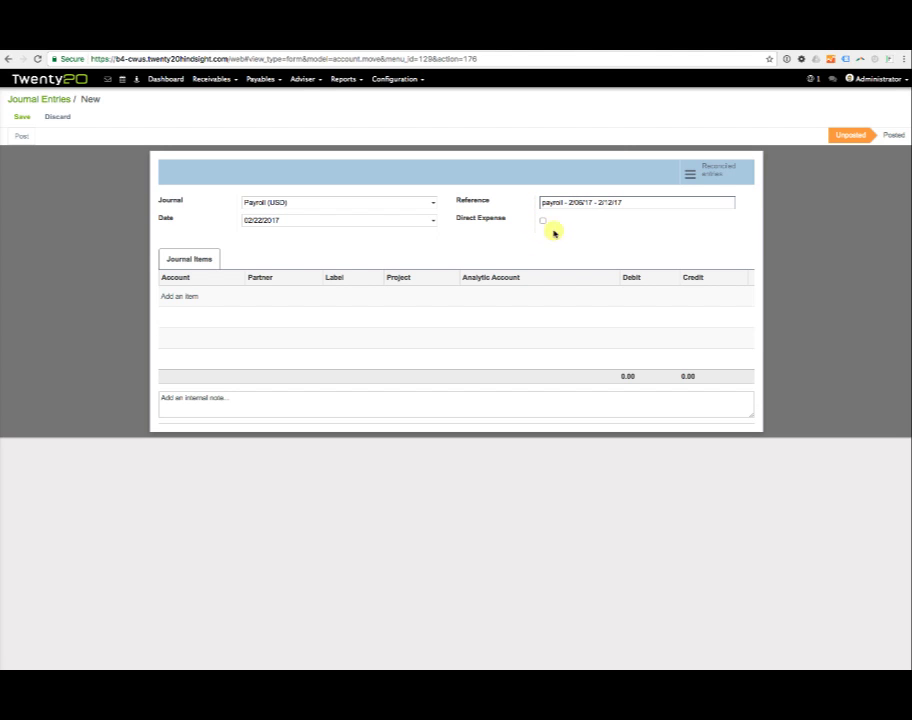
{"action": "left_click_drag", "start_coordinate": [660, 205], "coordinate": [485, 200]}
{"action": "key", "text": "ctrl+c"}
Step: Mark the new payroll journal entry as a Direct Expense
{"action": "left_click", "coordinate": [269, 219]}
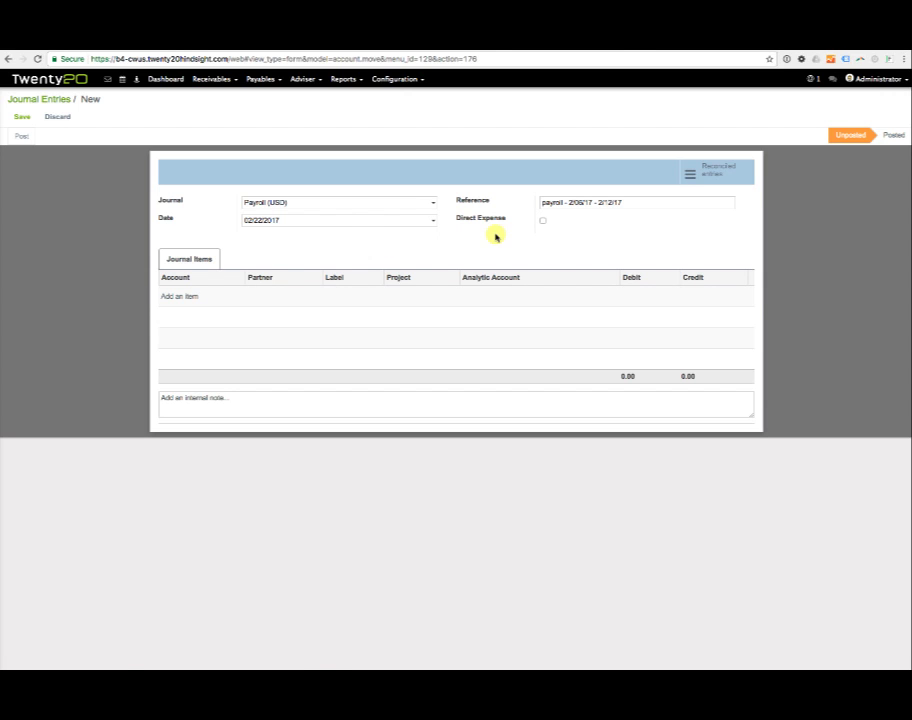
{"action": "left_click", "coordinate": [166, 297]}
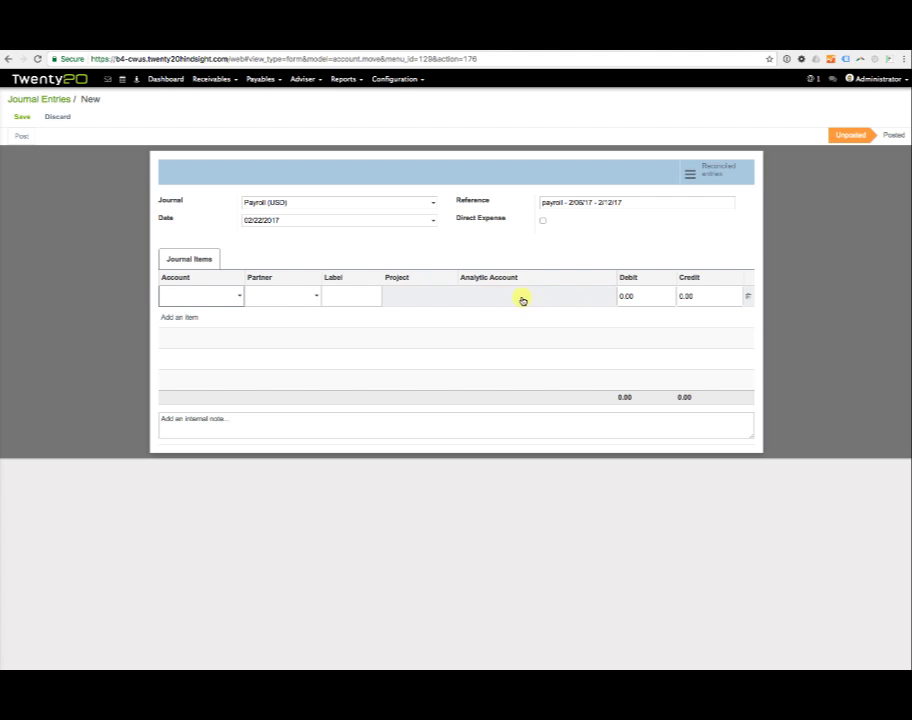
{"action": "left_click", "coordinate": [543, 222]}
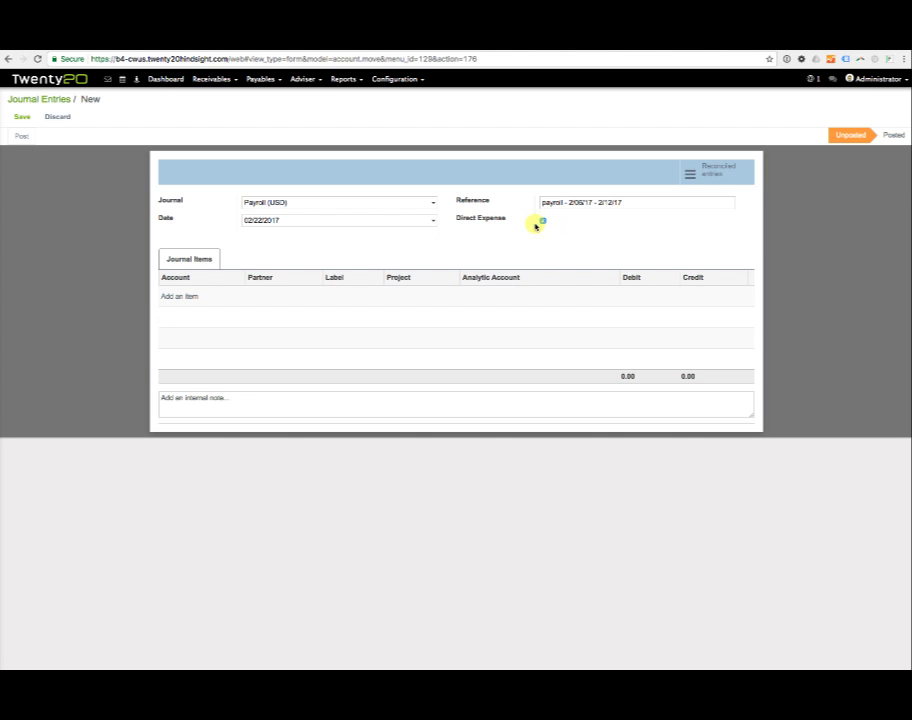
Step: Add a journal item on the bank account, labelled "payroll - 2/06/17 - 2/12/17", with a credit of 3880.25
{"action": "left_click", "coordinate": [185, 298]}
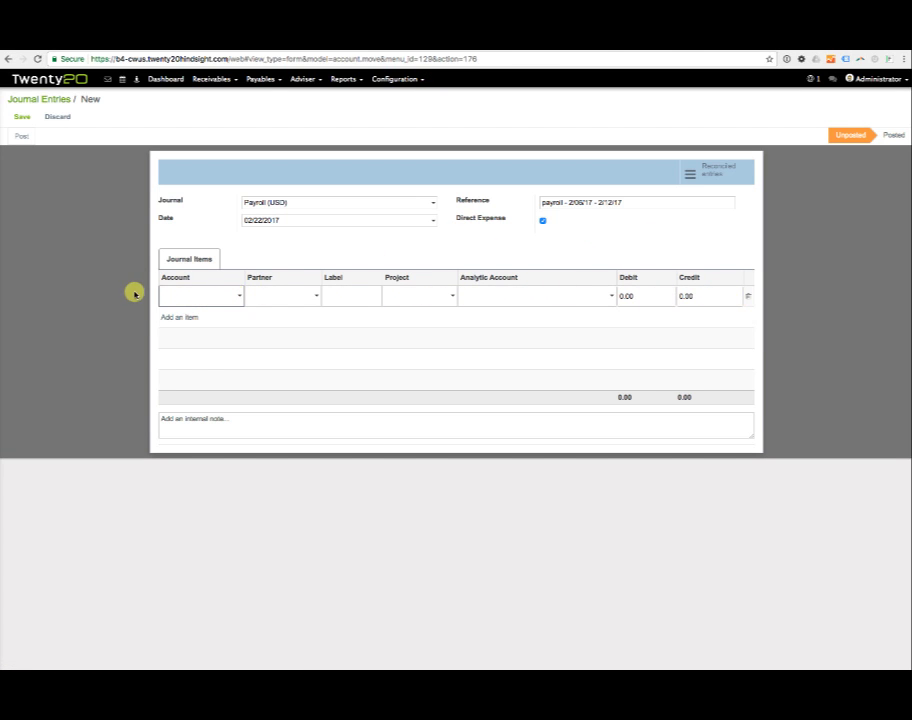
{"action": "left_click", "coordinate": [214, 298]}
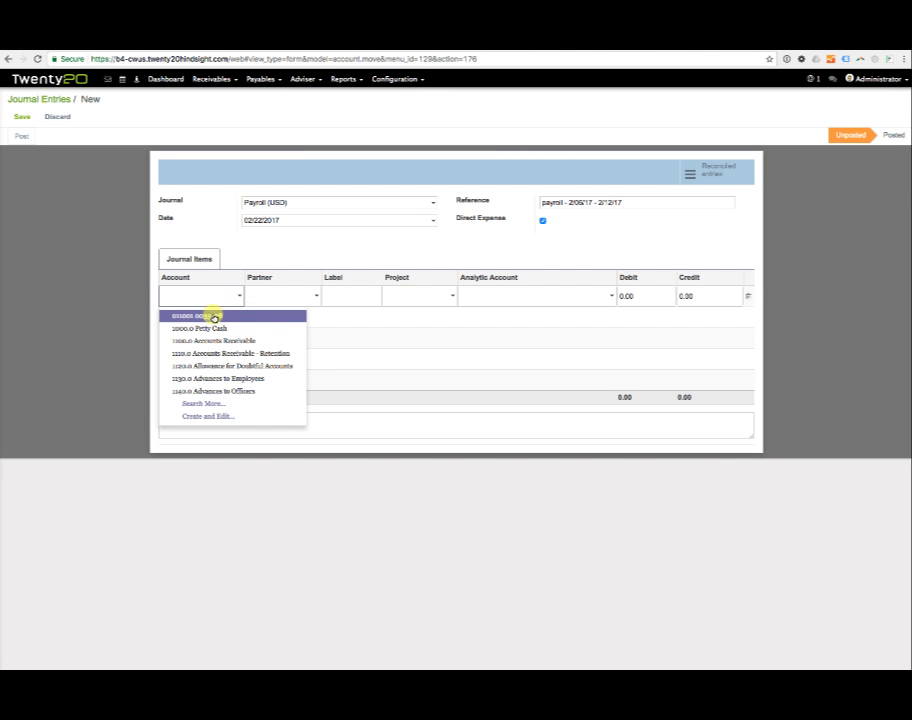
{"action": "left_click", "coordinate": [214, 316]}
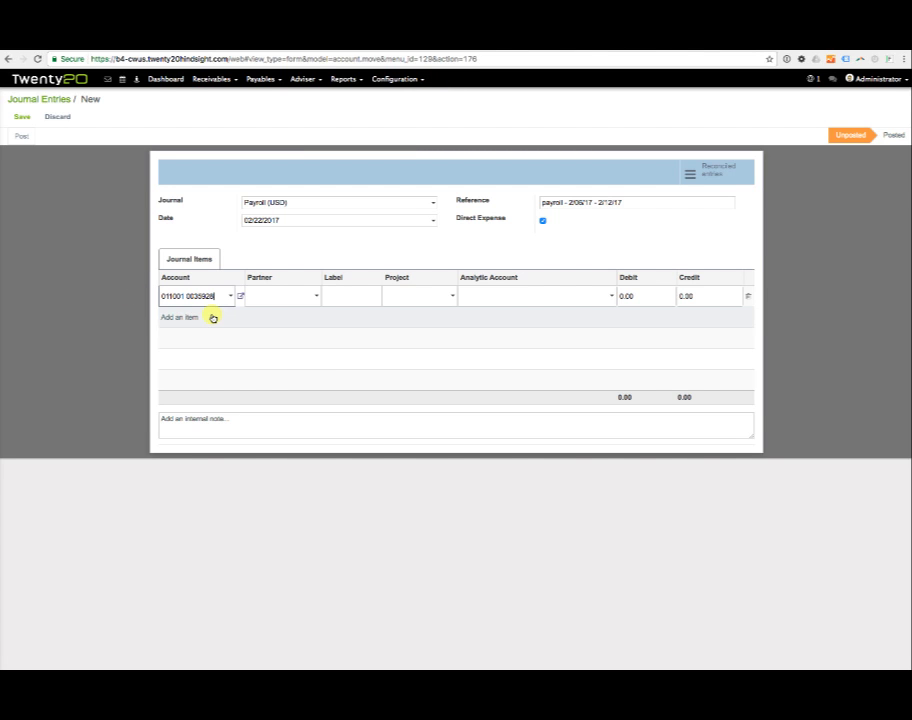
{"action": "left_click", "coordinate": [348, 296]}
{"action": "type", "text": "2/06/17 - 2/12/17"}
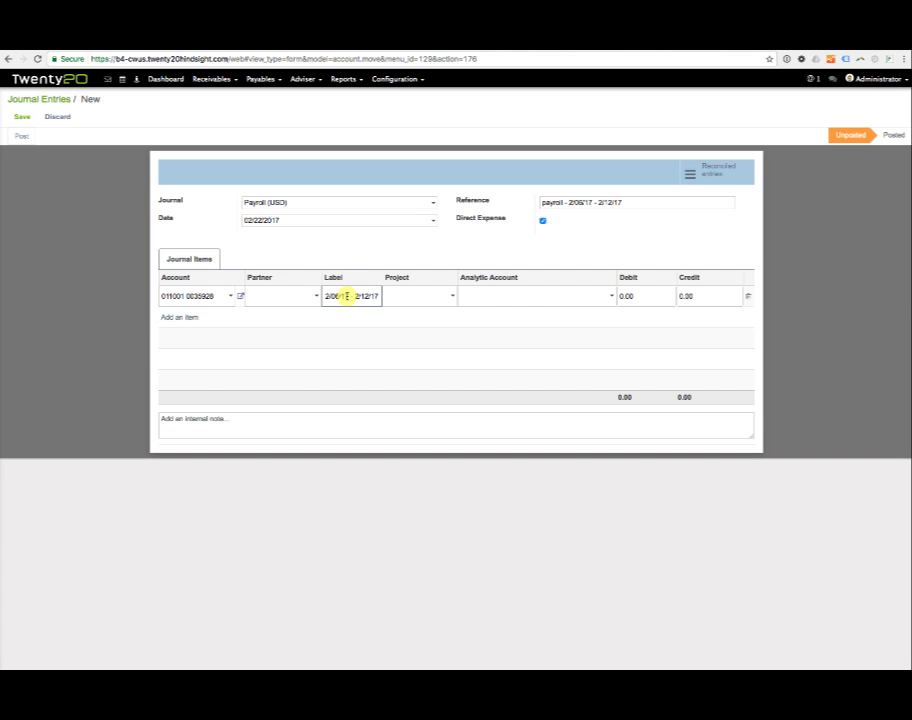
{"action": "left_click", "coordinate": [707, 298]}
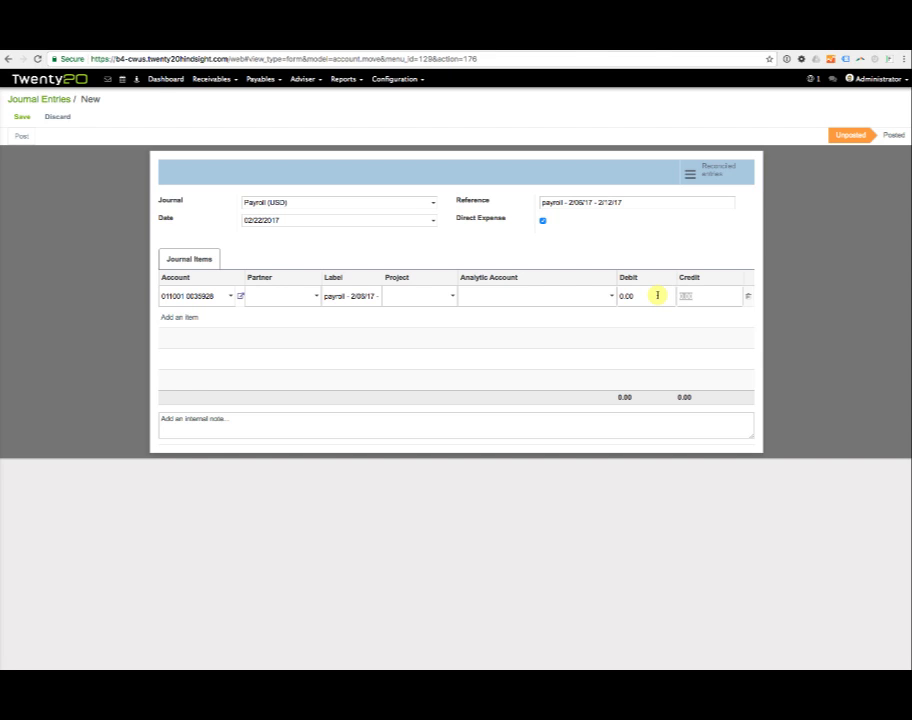
{"action": "type", "text": "3880.25"}
{"action": "left_click", "coordinate": [651, 248]}
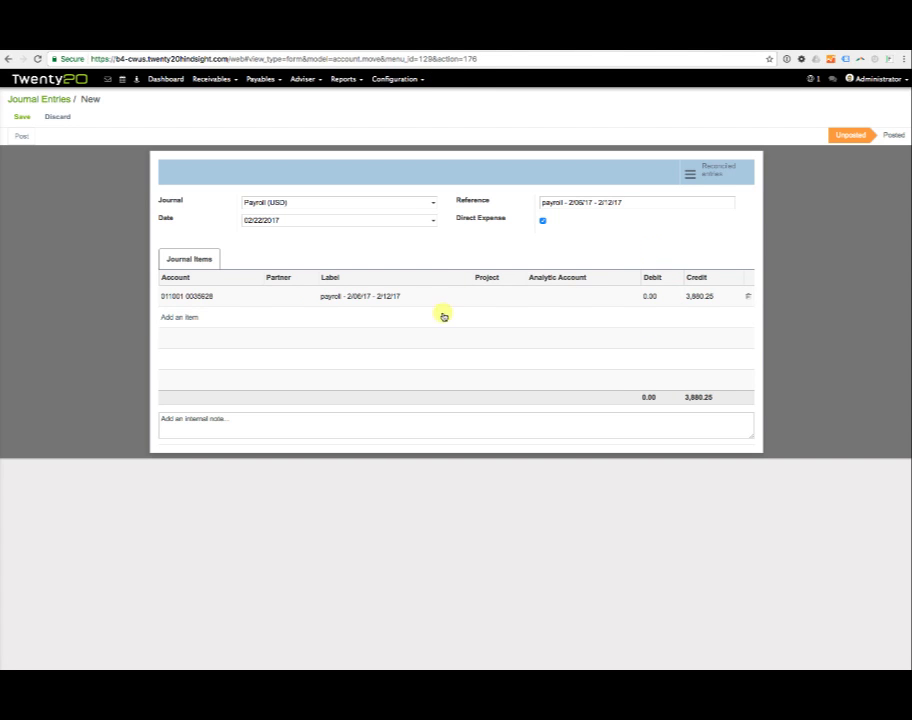
Step: Add a second journal item on account 6300.0 Project Manager - Salaries & Wages, labelled "payroll - 2/06/17 - 2/12/17"
{"action": "left_click", "coordinate": [188, 318]}
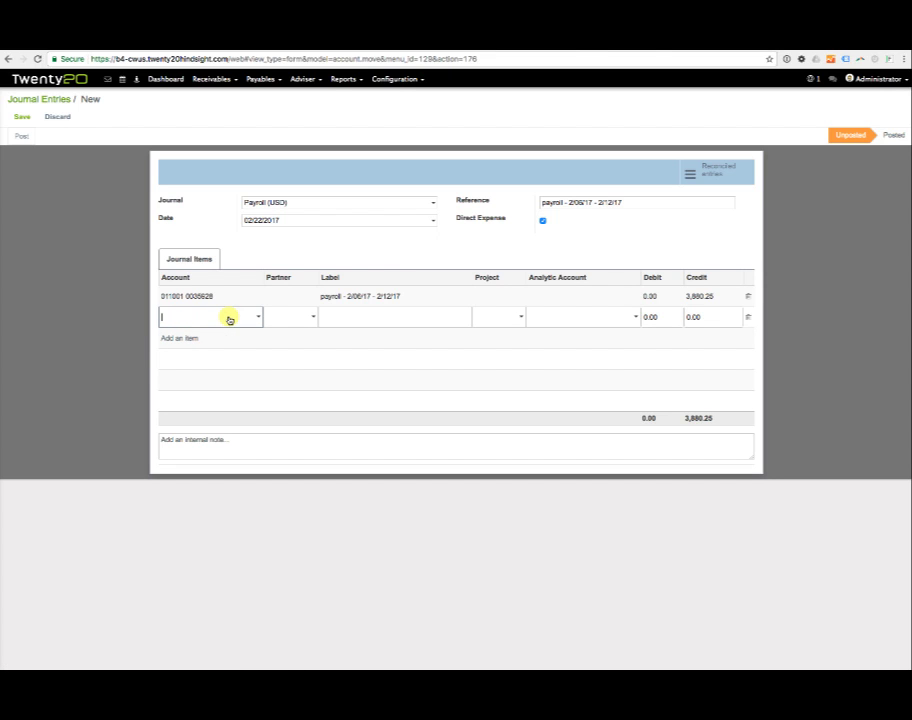
{"action": "type", "text": "wages"}
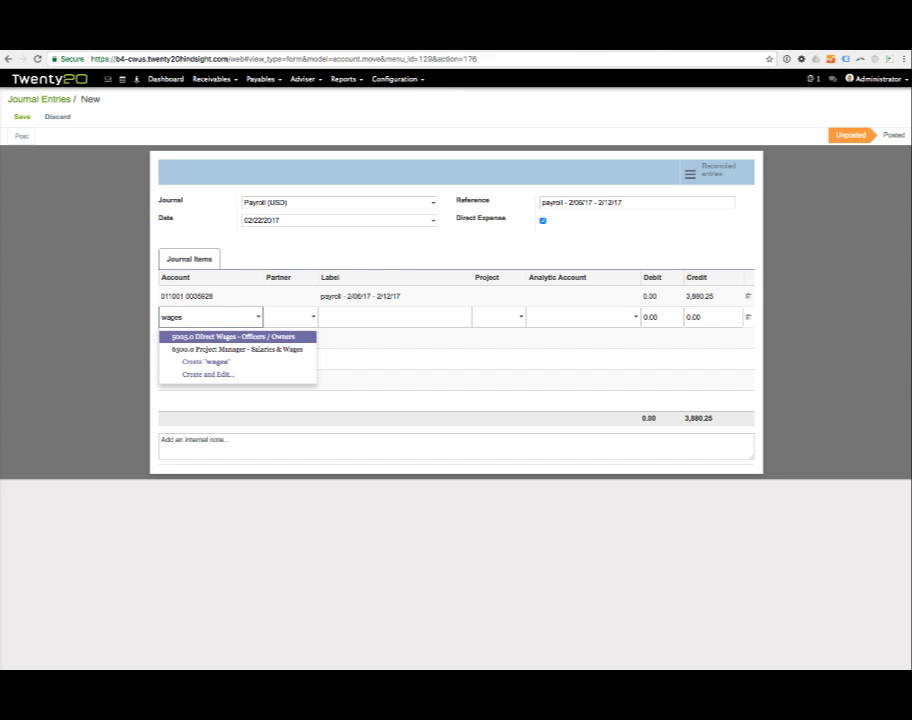
{"action": "left_click", "coordinate": [241, 349]}
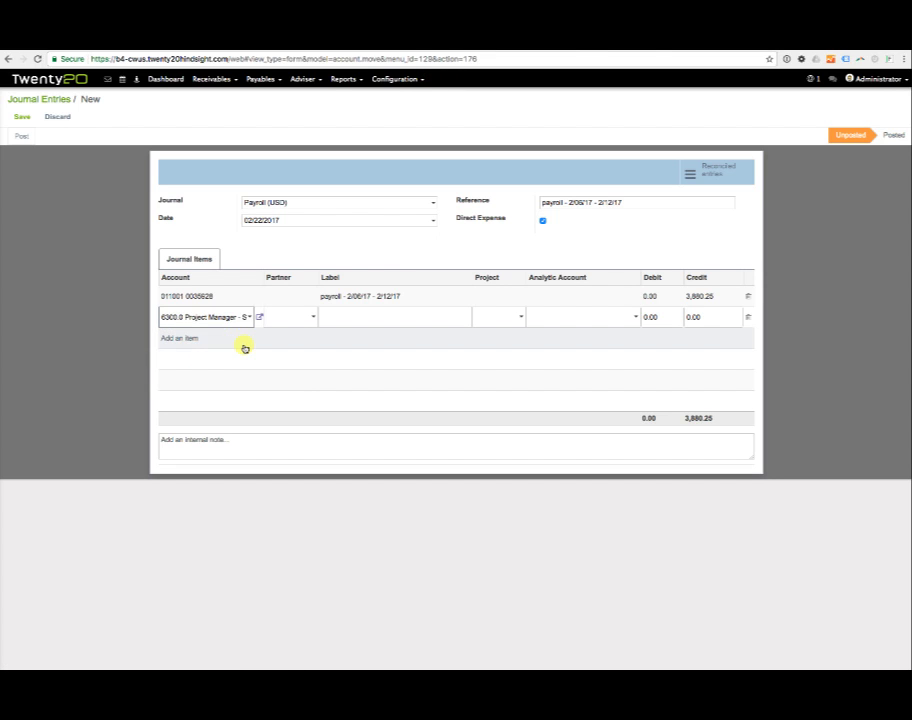
{"action": "key", "text": "Tab"}
{"action": "key", "text": "Tab"}
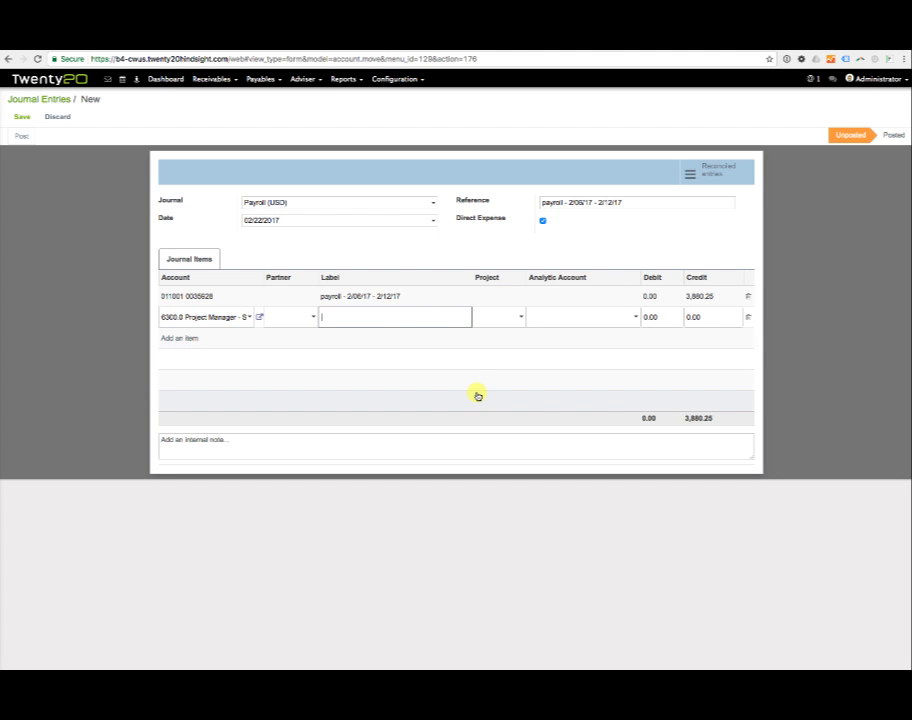
{"action": "key", "text": "ctrl+v"}
{"action": "key", "text": "Tab"}
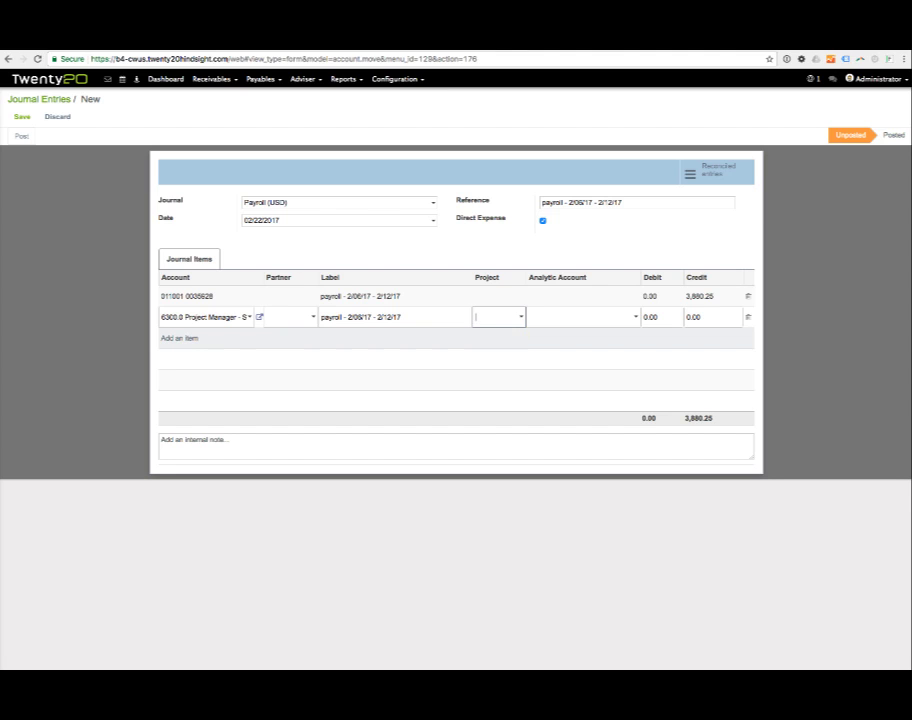
Step: Allocate the second item to South Commerce Park - Site Work / Utilities, analytic account [01-7100-01] Mobilization, with a debit of 388.03
{"action": "type", "text": "south"}
{"action": "key", "text": "Return"}
{"action": "left_click", "coordinate": [583, 318]}
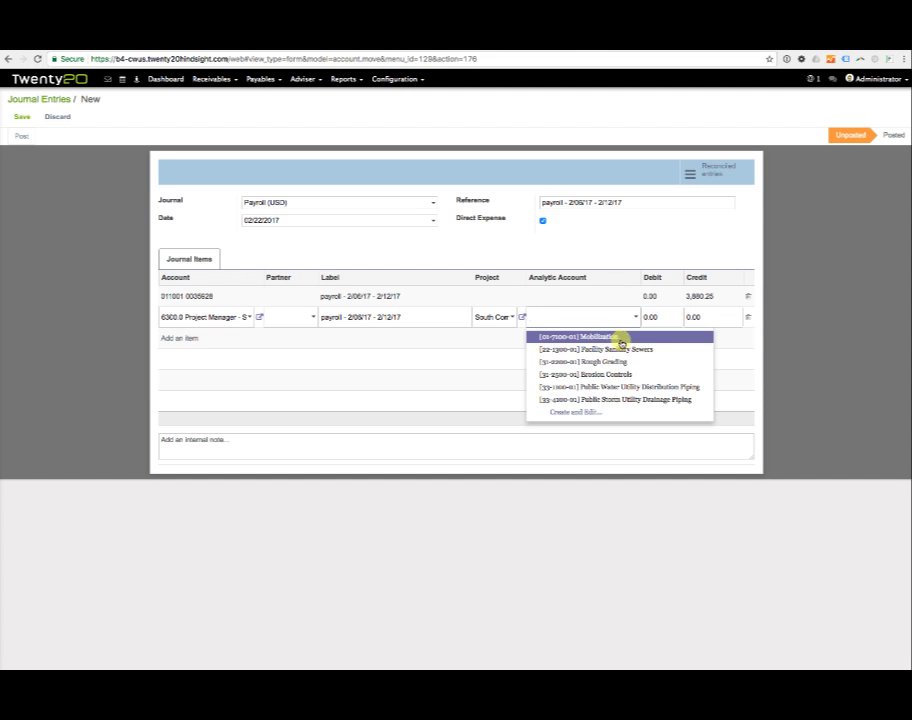
{"action": "left_click", "coordinate": [591, 338]}
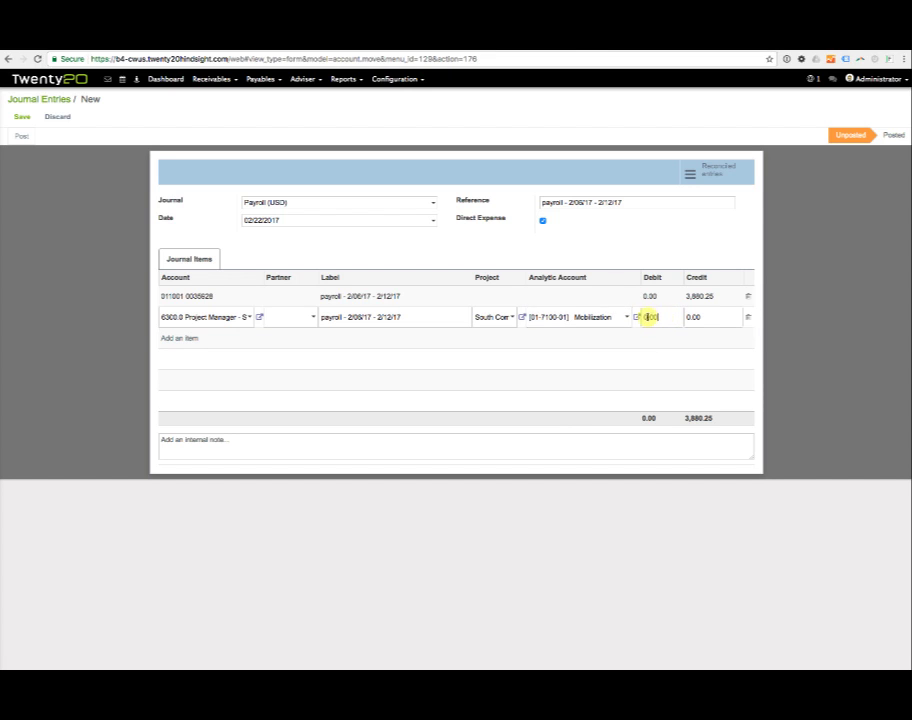
{"action": "left_click", "coordinate": [638, 318]}
{"action": "type", "text": "388"}
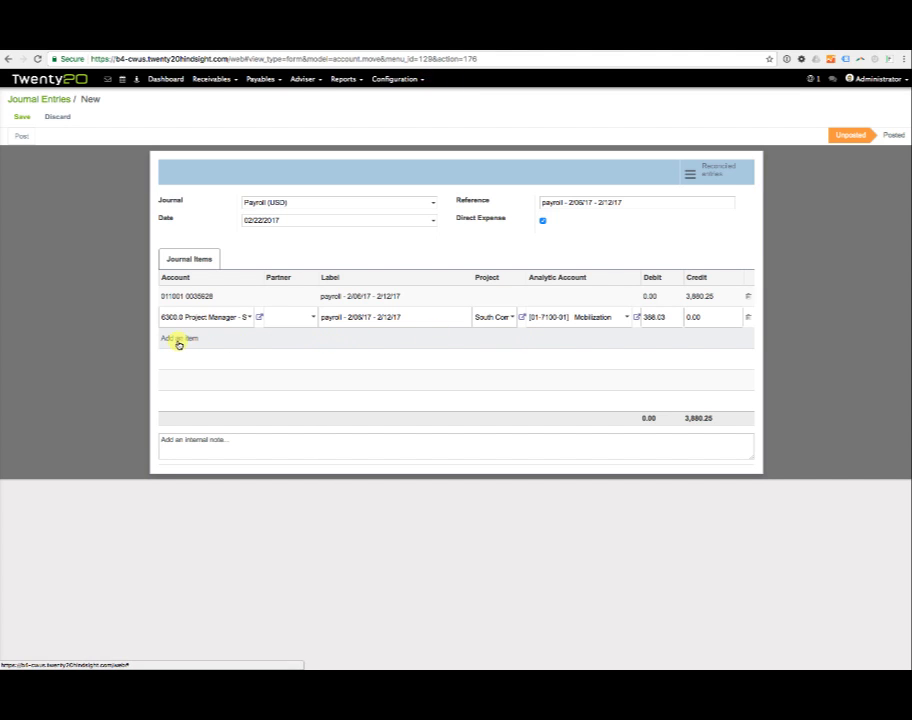
{"action": "key", "text": "Tab"}
{"action": "key", "text": "Tab"}
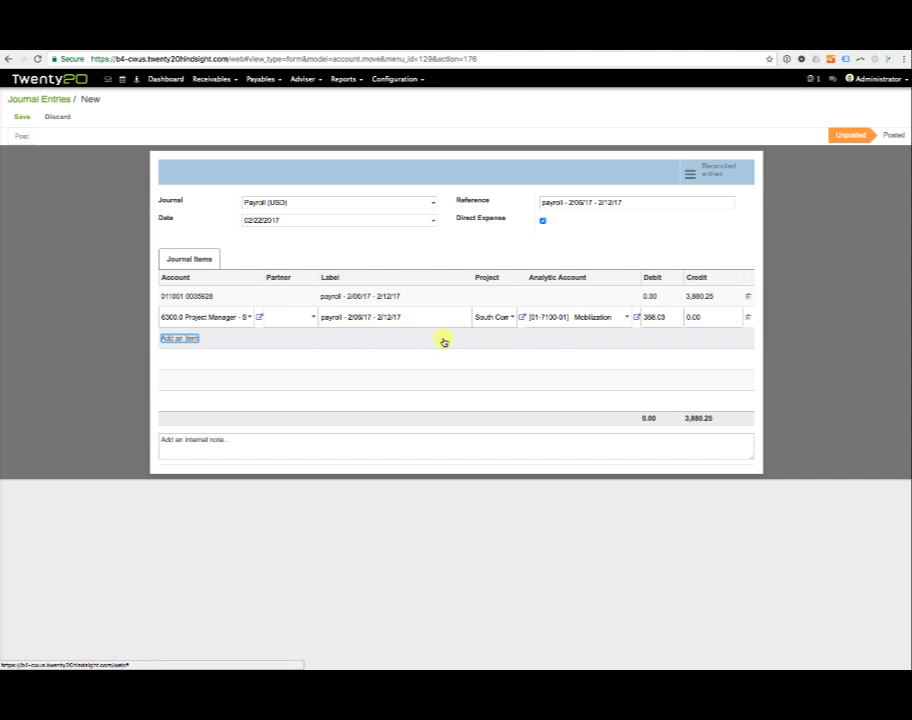
Step: Add a third journal item on account 6300.0 Project Manager - Salaries & Wages, labelled "payroll - 2/06/17 - 2/12/17"
{"action": "left_click", "coordinate": [175, 338]}
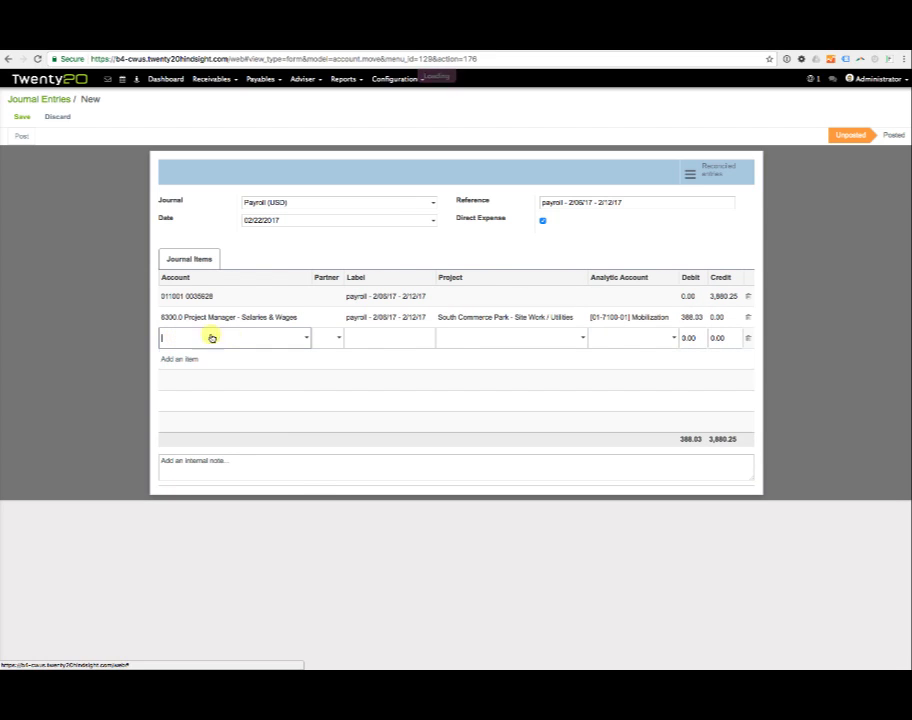
{"action": "type", "text": "wages"}
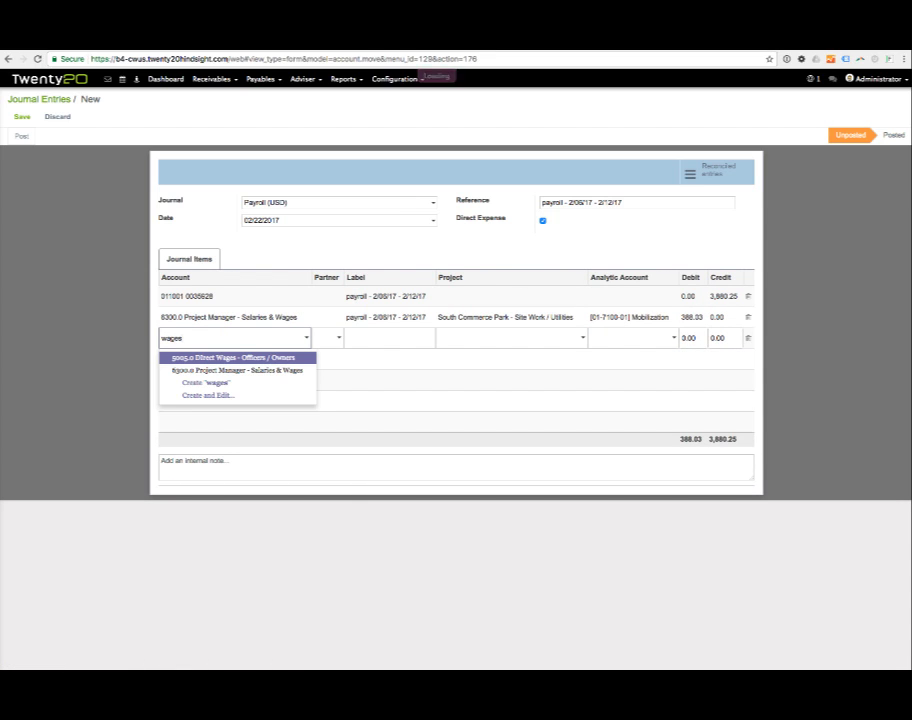
{"action": "left_click", "coordinate": [236, 370]}
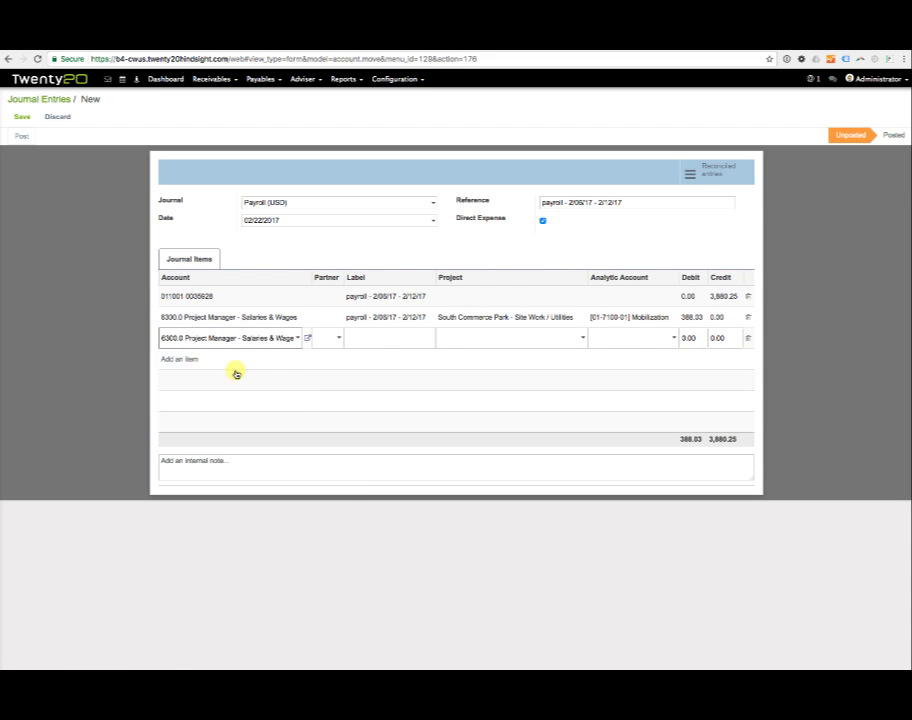
{"action": "left_click", "coordinate": [390, 339]}
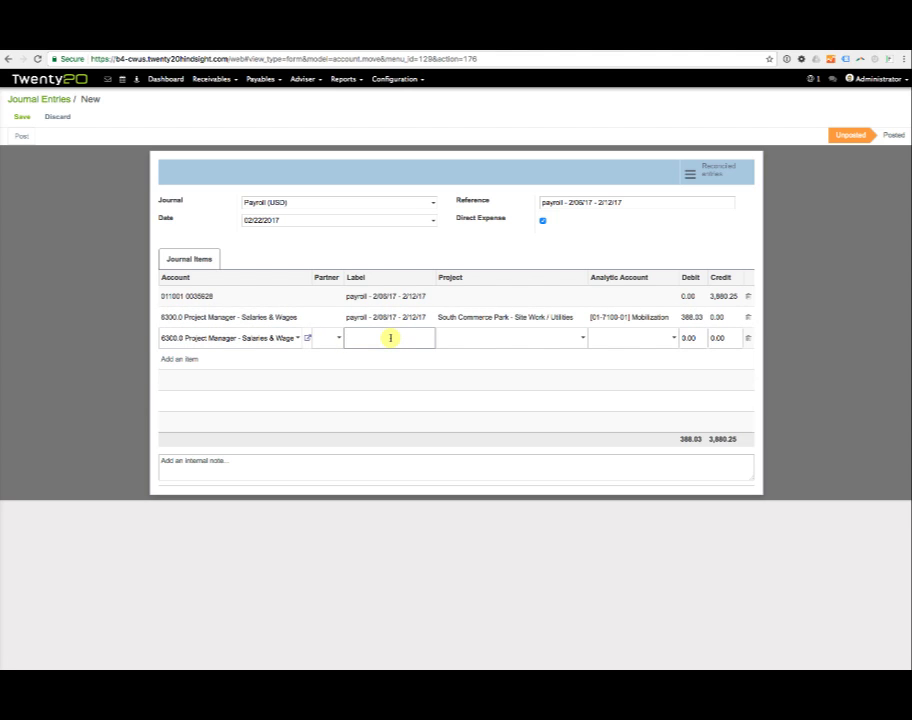
{"action": "type", "text": "payroll - 2/06/17 - 2/12/17"}
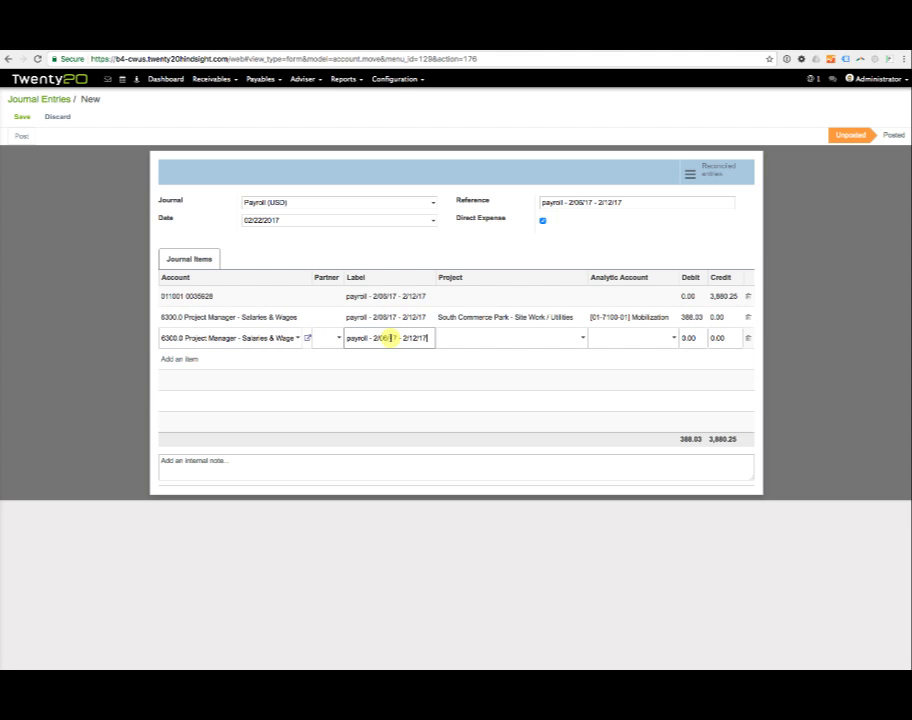
Step: Allocate the third item to South Commerce Park - Site Work / Utilities, [22-1300-01] Facility Sanitary Sewers, with a debit of 543.24
{"action": "left_click", "coordinate": [486, 340]}
{"action": "left_click", "coordinate": [486, 358]}
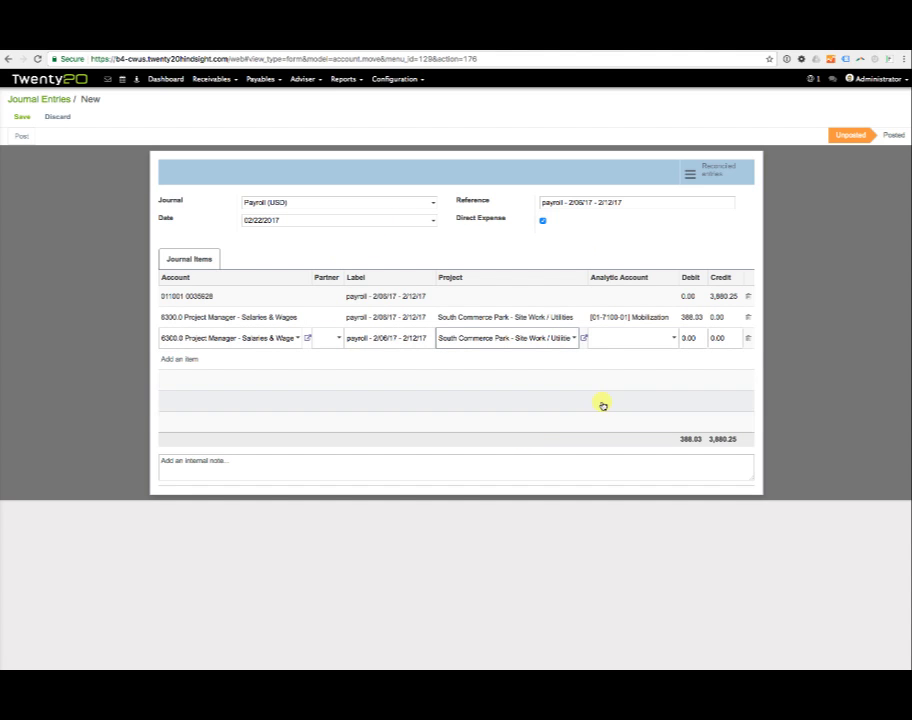
{"action": "left_click", "coordinate": [630, 343]}
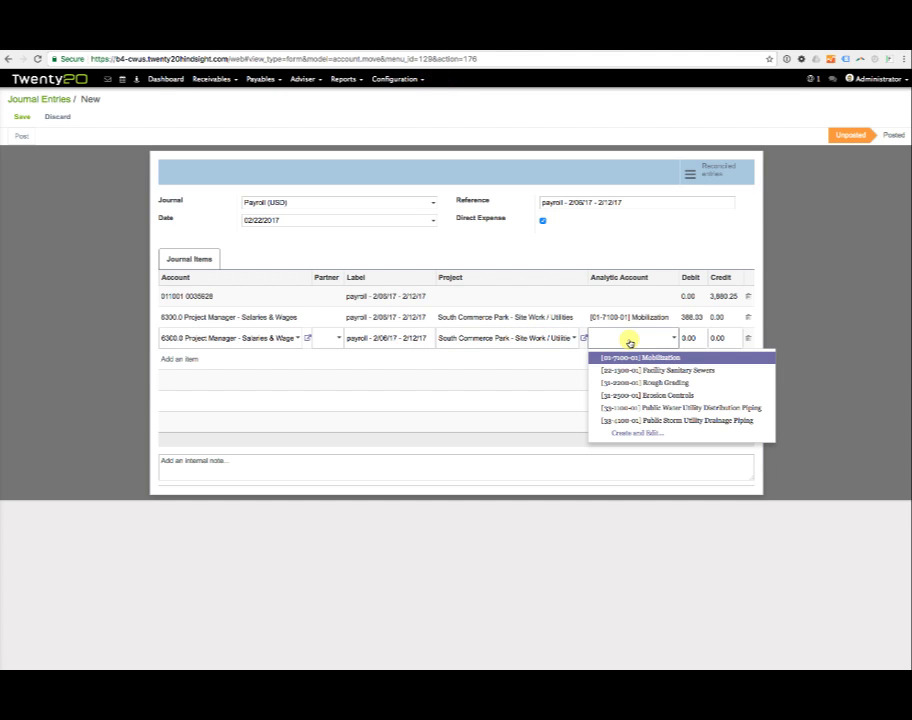
{"action": "left_click", "coordinate": [678, 373]}
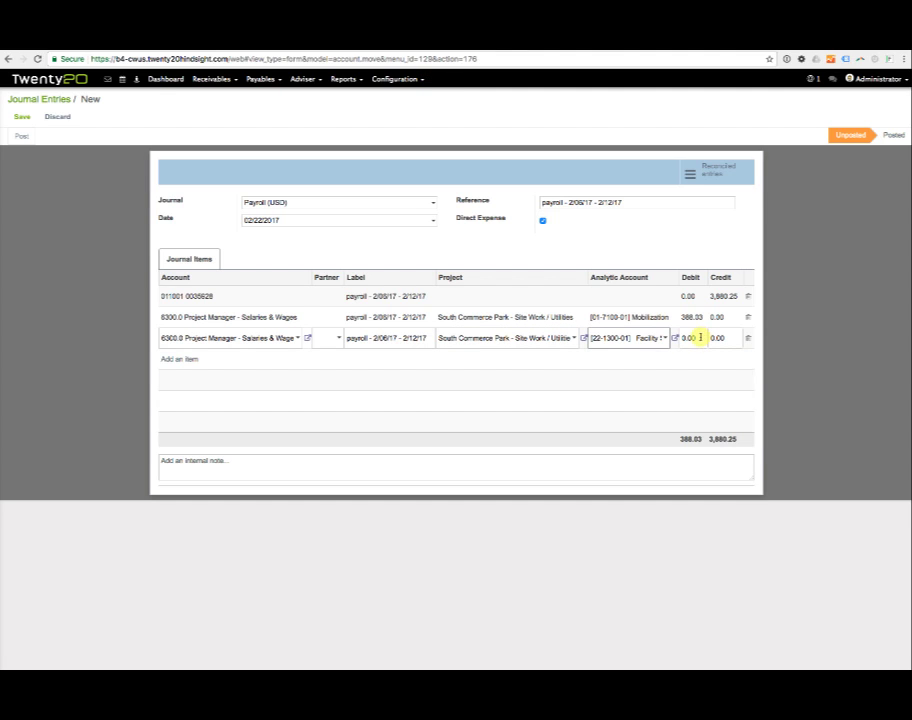
{"action": "type", "text": "543.24"}
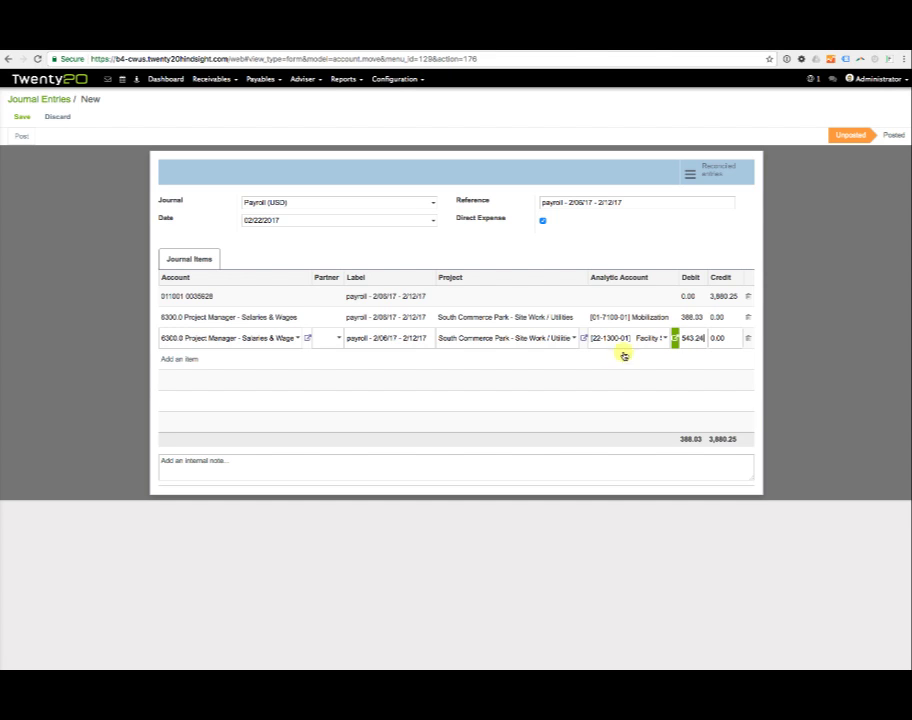
{"action": "key", "text": "Return"}
Step: Allocate the fourth item to South Commerce Park - Site Work / Utilities, [31-2200-01] Rough Grading, with a debit of 1008.87
{"action": "left_click", "coordinate": [448, 360]}
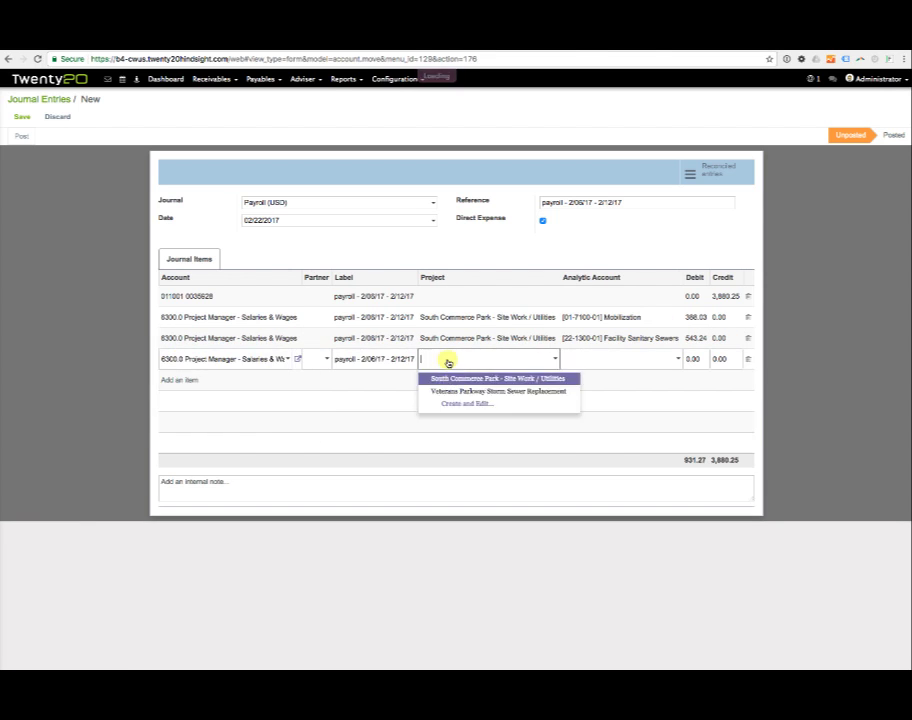
{"action": "left_click", "coordinate": [470, 377]}
{"action": "type", "text": "1008.87"}
Step: Add a fifth journal item on account 6300.0 Project Manager - Salaries & Wages, labelled "payroll - 2/06/17 - 2/12/17"
{"action": "left_click", "coordinate": [180, 380]}
{"action": "type", "text": "wage"}
{"action": "left_click", "coordinate": [205, 425]}
{"action": "left_click", "coordinate": [370, 379]}
{"action": "type", "text": "payroll - 2/06/17 - 2/12/17"}
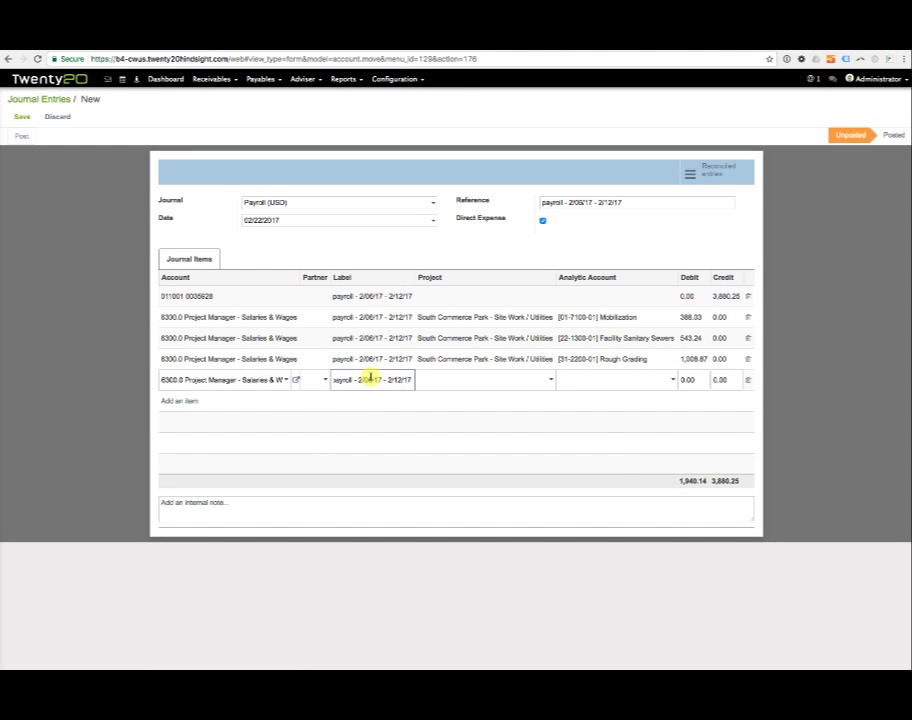
Step: Allocate the fifth item to South Commerce Park - Site Work / Utilities, [31-2500-01] Erosion Controls, with a debit of 698.45
{"action": "left_click", "coordinate": [470, 398]}
{"action": "left_click", "coordinate": [634, 442]}
{"action": "left_click", "coordinate": [684, 380]}
{"action": "type", "text": "898.45"}
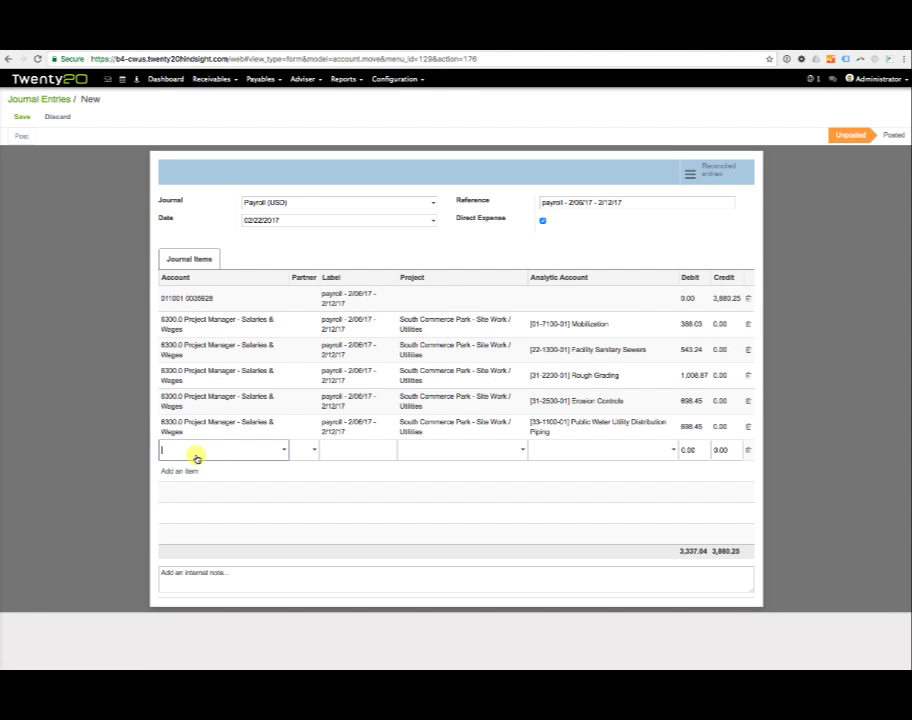
Step: Set the new seventh item's account to 6300.0 Project Manager - Salaries & Wages and its label to "payroll - 2/06/17 - 2/12/17"
{"action": "type", "text": "wage"}
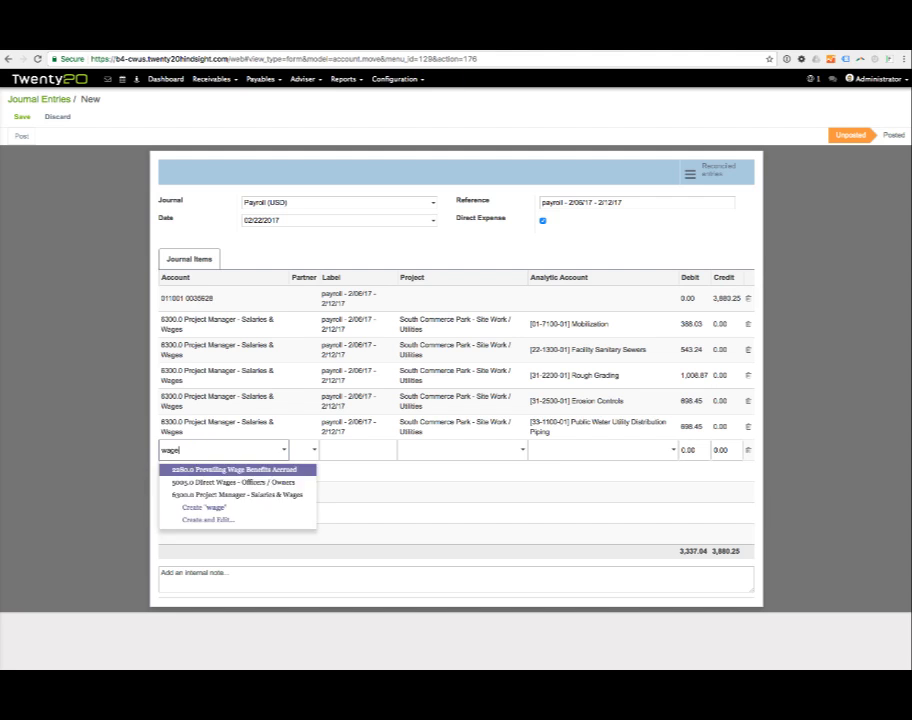
{"action": "left_click", "coordinate": [237, 495]}
{"action": "left_click", "coordinate": [358, 450]}
{"action": "type", "text": "payroll - 2/06/17 - 2/12/17"}
Step: Allocate the seventh item to South Commerce Park - Site Work / Utilities, [33-4100-01] Public Storm Utility Drainage Piping, with a debit of 892.44
{"action": "left_click", "coordinate": [470, 470]}
{"action": "left_click", "coordinate": [578, 453]}
{"action": "left_click", "coordinate": [626, 533]}
{"action": "left_click_drag", "start_coordinate": [695, 451], "coordinate": [651, 455]}
{"action": "type", "text": "892.44"}
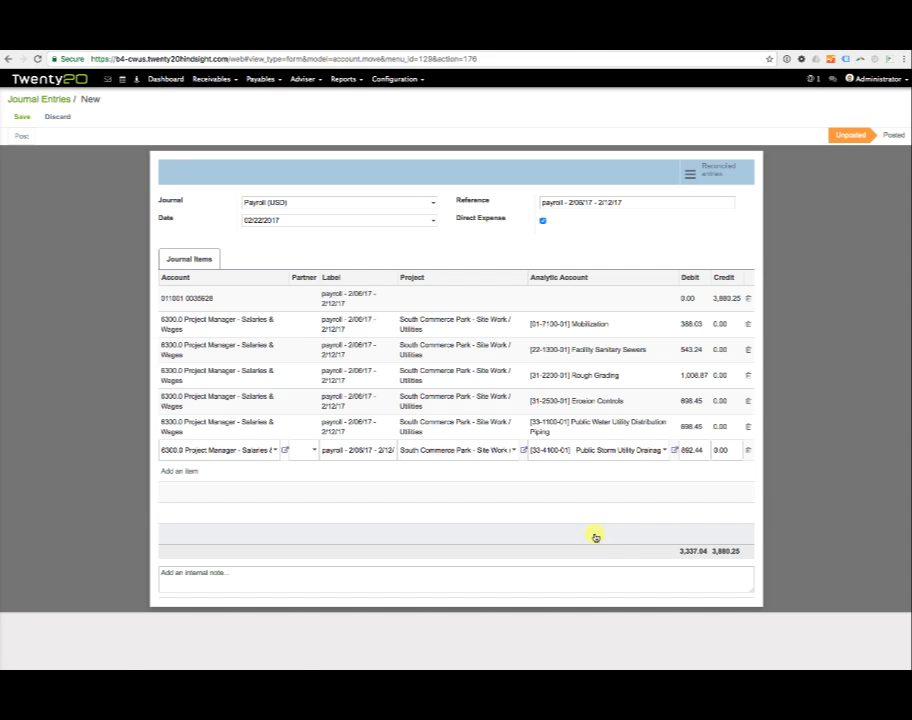
{"action": "double_click", "coordinate": [175, 474]}
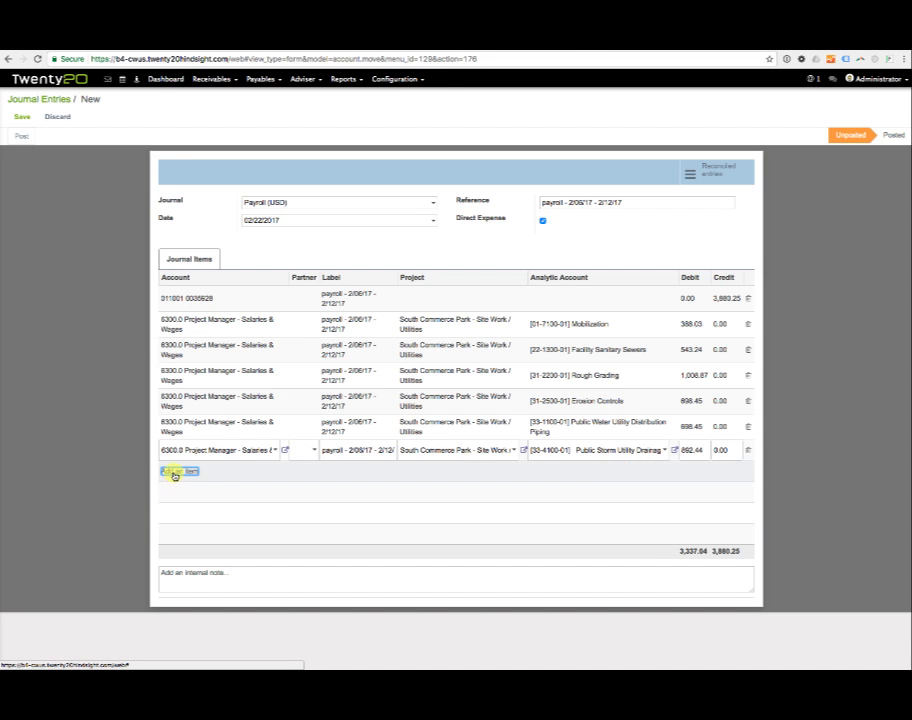
{"action": "left_click", "coordinate": [627, 515]}
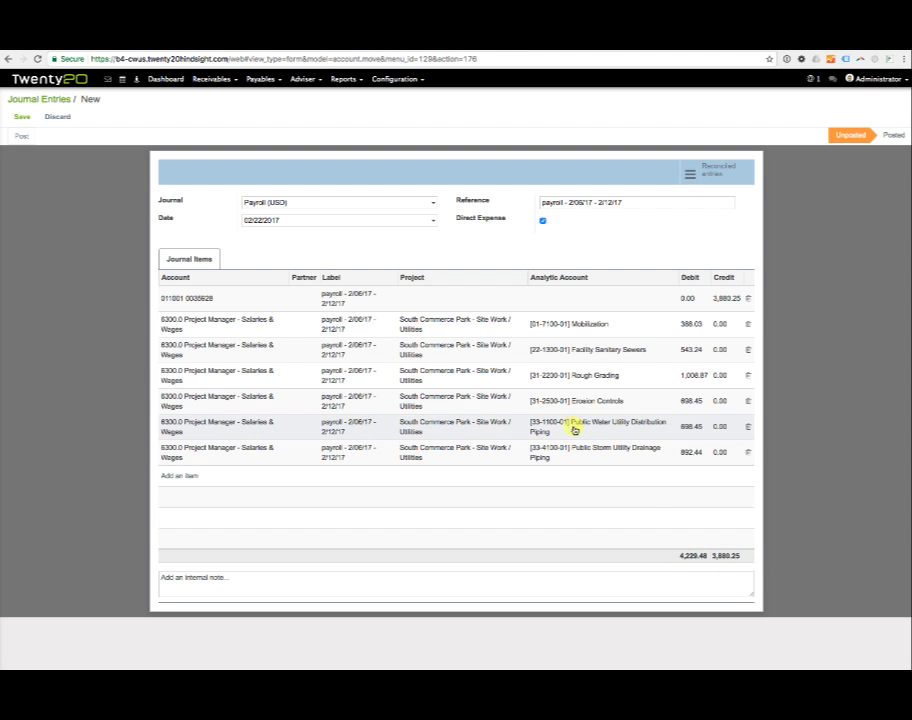
Step: Delete the Public Water Utility Distribution Piping item and add a new item on account 6300.0, labelled "payroll - 2/06/17 - 2/12/17"
{"action": "left_click", "coordinate": [749, 428]}
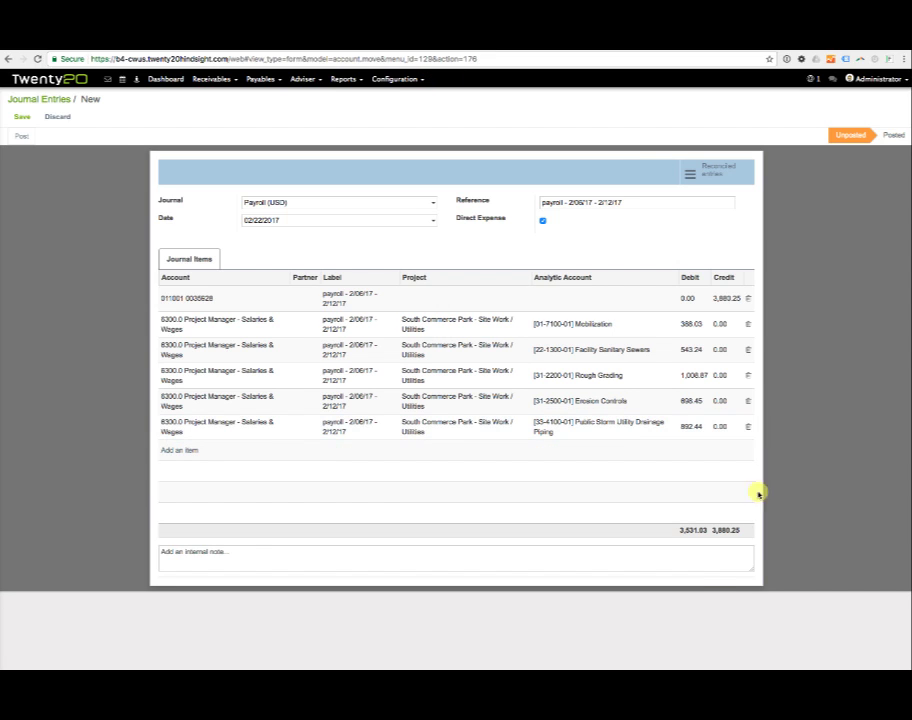
{"action": "left_click", "coordinate": [183, 451]}
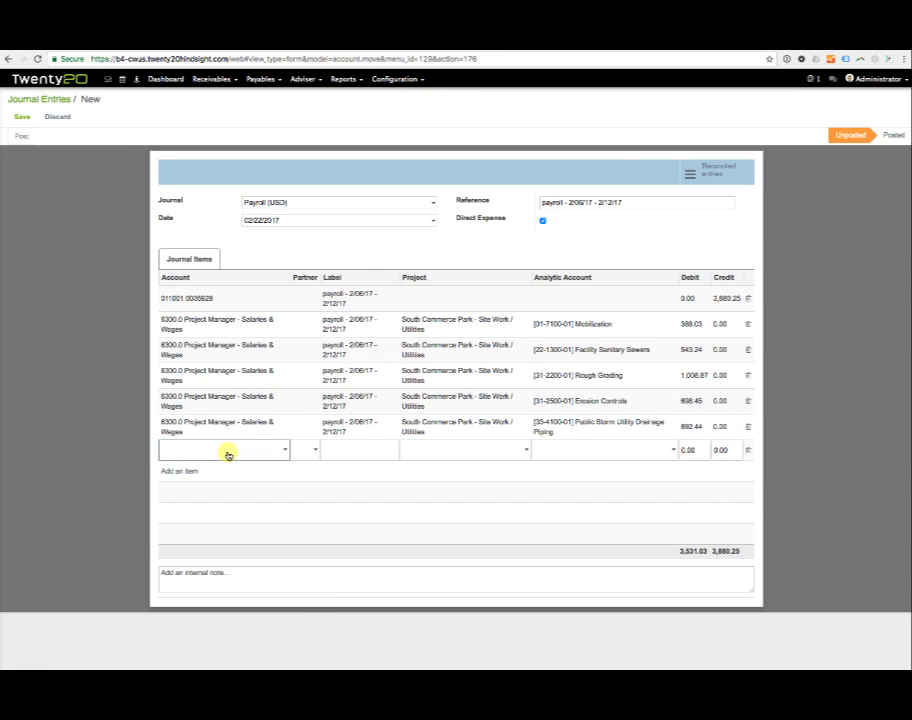
{"action": "type", "text": "wag"}
{"action": "left_click", "coordinate": [228, 490]}
{"action": "key", "text": "Tab"}
{"action": "key", "text": "Tab"}
{"action": "type", "text": "payroll - 2/06/17 - 2/12/17"}
Step: Allocate the new item to South Commerce Park - Site Work / Utilities, [33-1100-01] Public Water Utility Distribution Piping, with a debit of 349.22
{"action": "left_click", "coordinate": [462, 450]}
{"action": "left_click", "coordinate": [465, 478]}
{"action": "left_click", "coordinate": [590, 451]}
{"action": "left_click", "coordinate": [603, 521]}
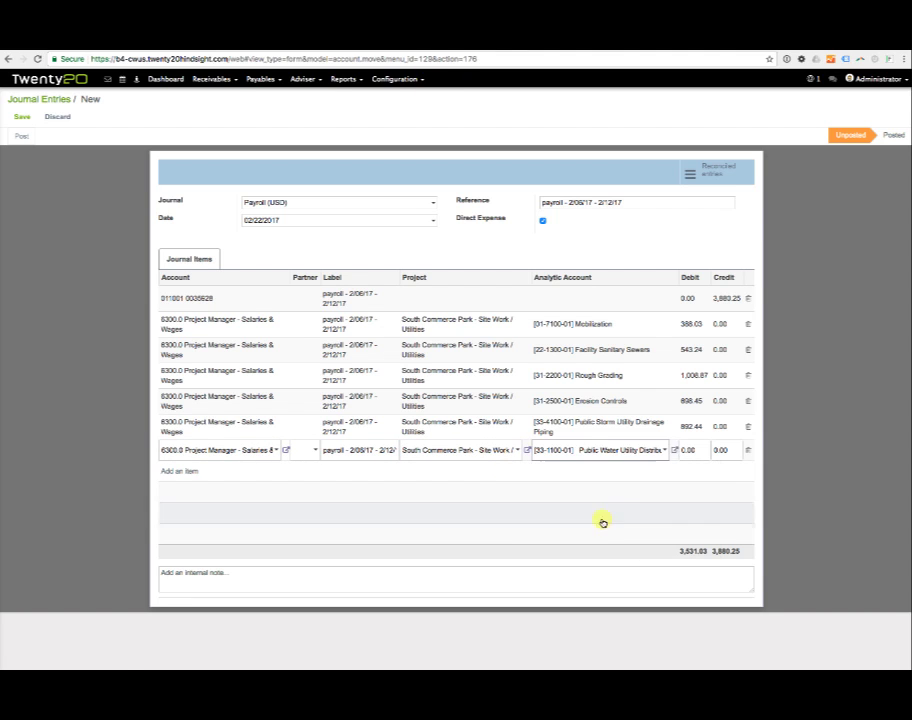
{"action": "left_click_drag", "start_coordinate": [698, 451], "coordinate": [676, 451]}
{"action": "type", "text": "349.22"}
{"action": "left_click", "coordinate": [182, 470]}
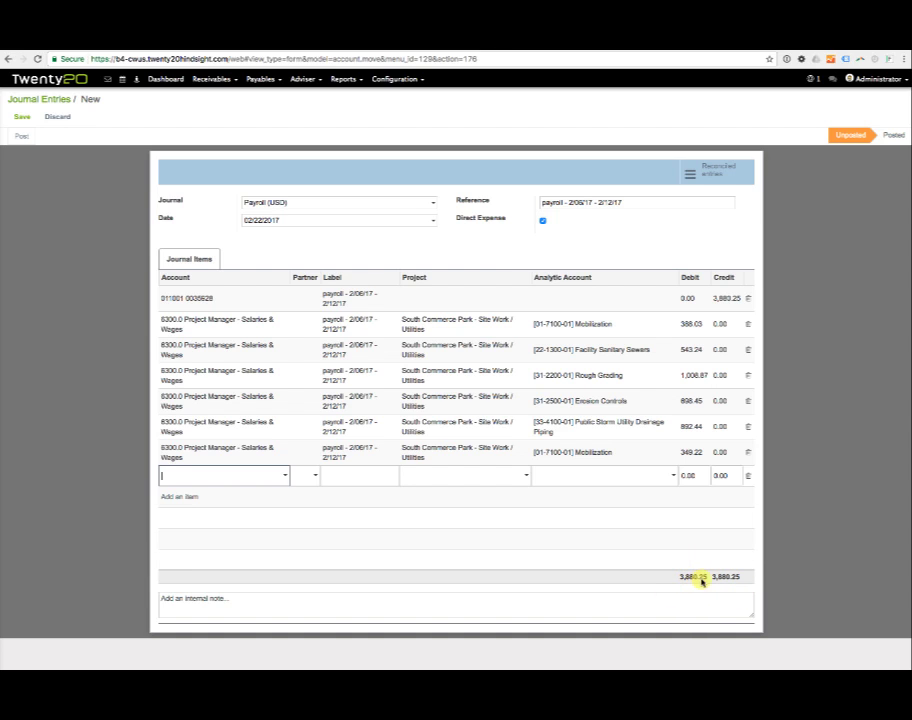
{"action": "left_click", "coordinate": [637, 555]}
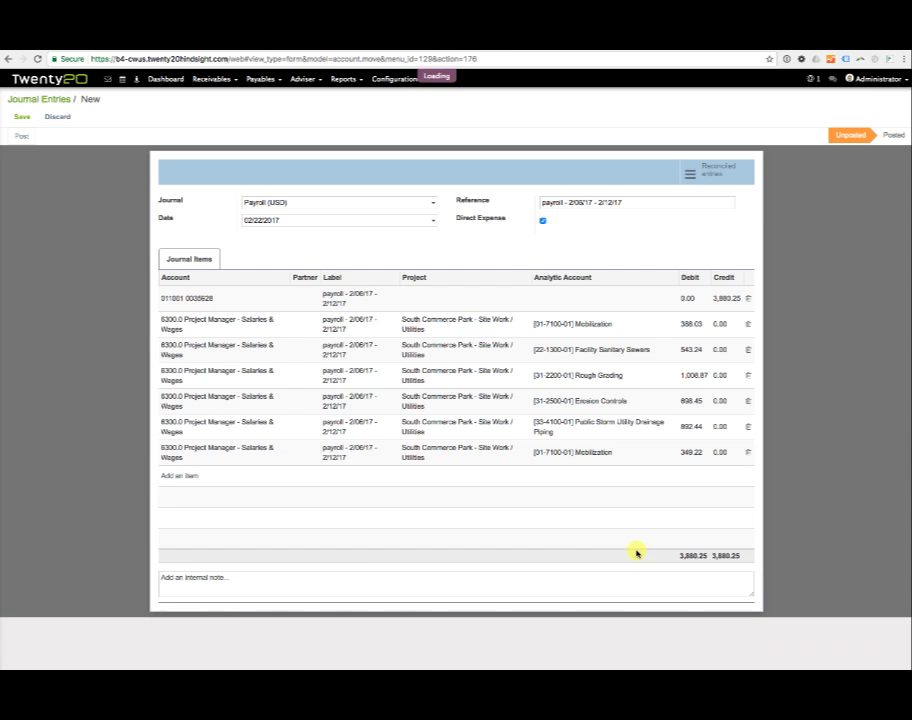
Step: Add the internal note "payroll - 2/06/17 - 2/12/17", then save and post the journal entry
{"action": "left_click", "coordinate": [321, 589]}
{"action": "type", "text": "payroll - 2/06/17 - 2/12/17"}
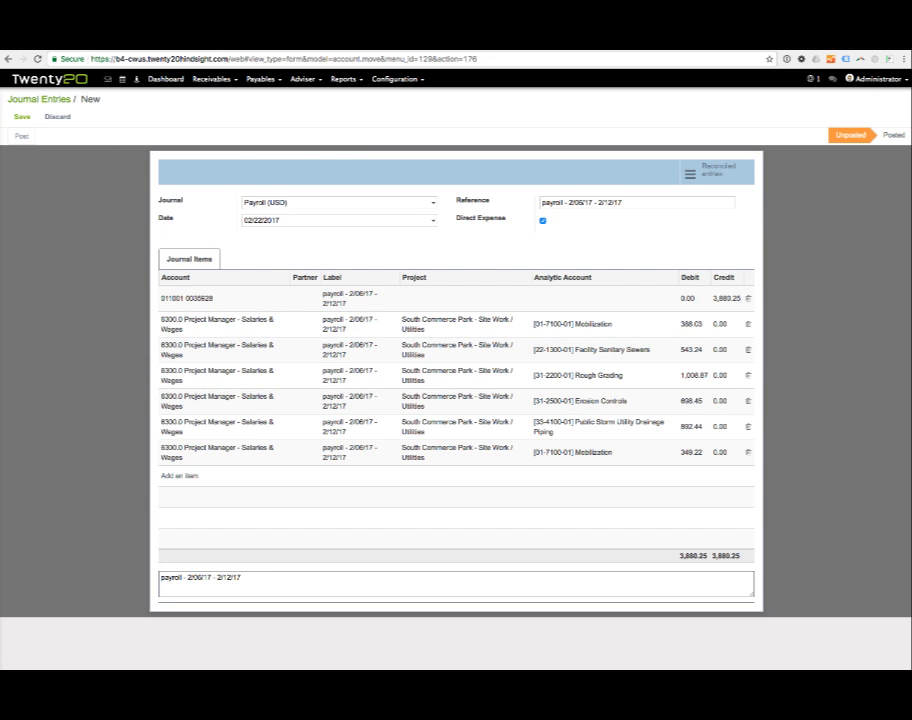
{"action": "left_click", "coordinate": [22, 116]}
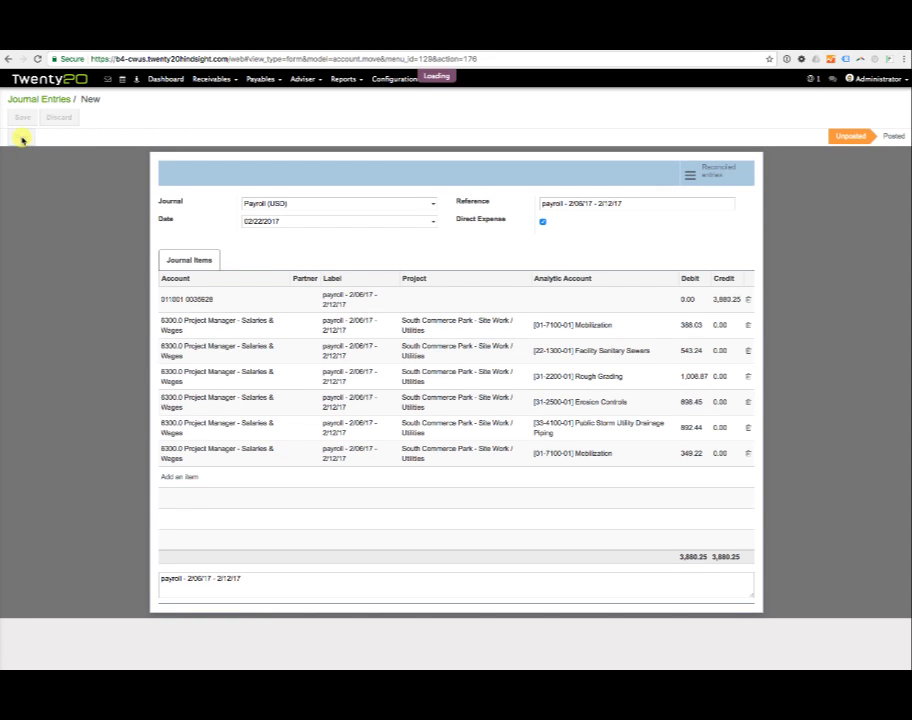
{"action": "left_click", "coordinate": [22, 140]}
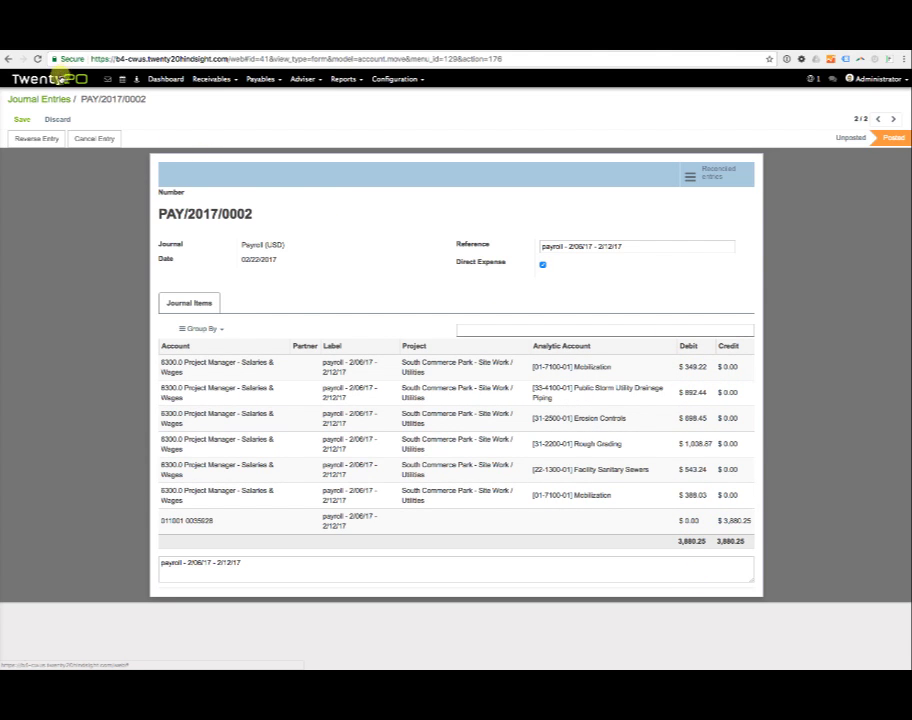
Step: Open the budget analysis of the South Commerce Park - Site Work / Utilities project and remove its Division grouping
{"action": "left_click", "coordinate": [30, 79]}
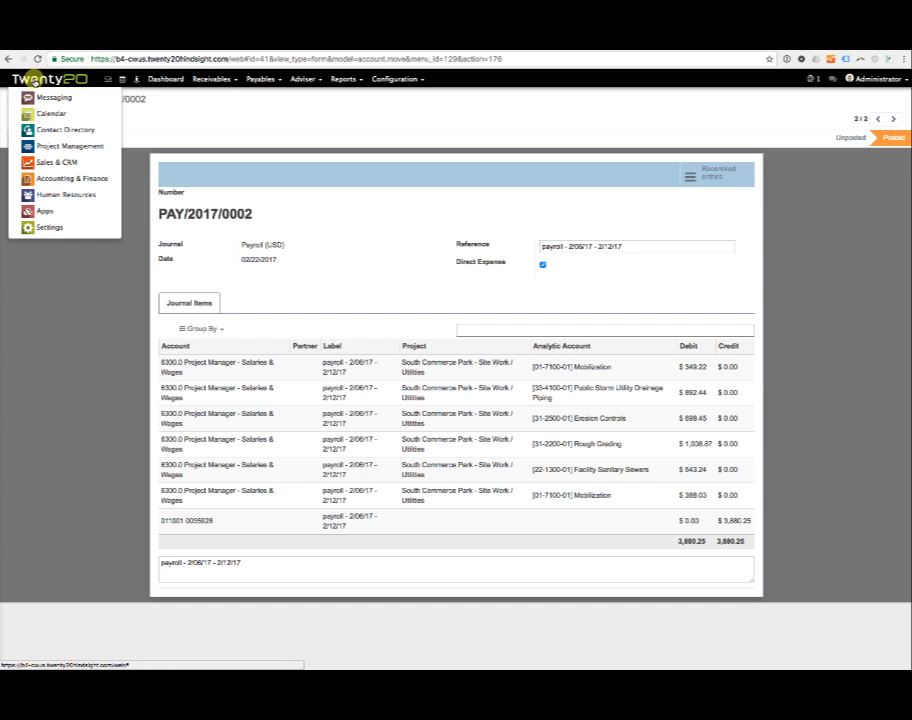
{"action": "left_click", "coordinate": [59, 146]}
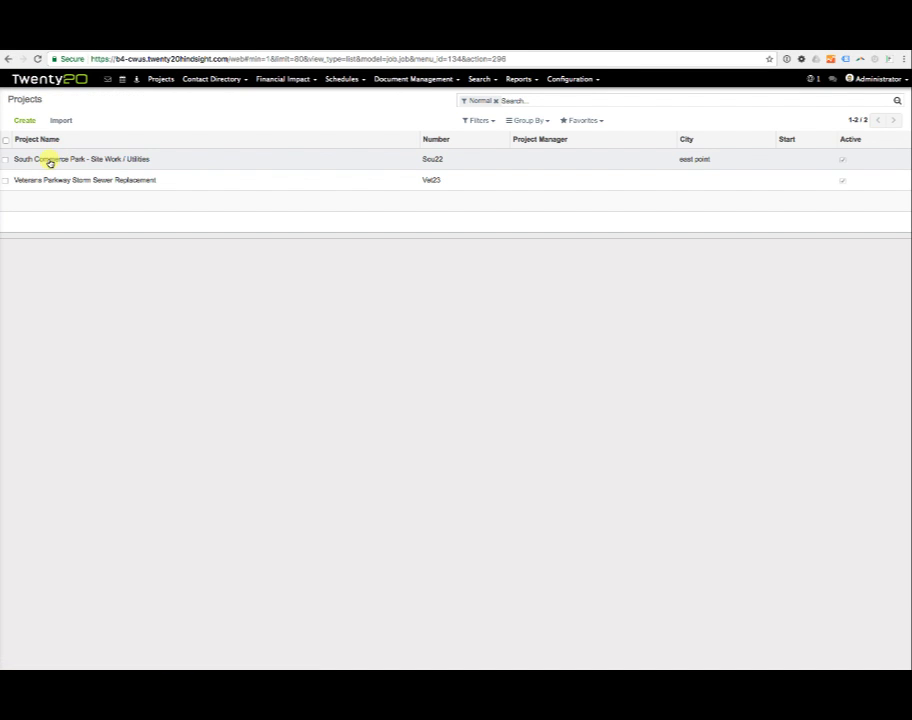
{"action": "left_click", "coordinate": [69, 163]}
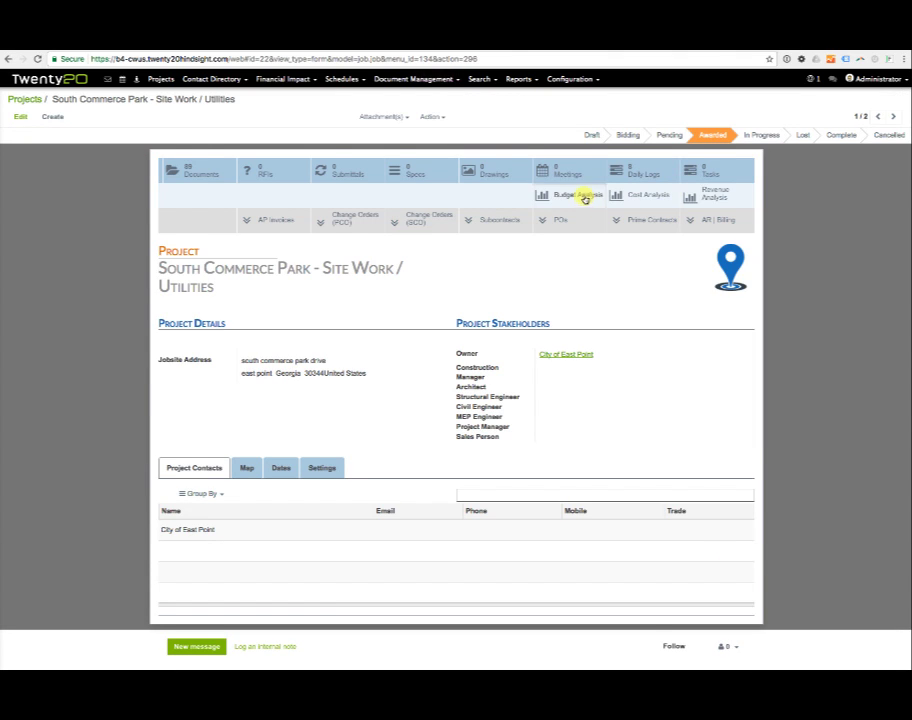
{"action": "left_click", "coordinate": [585, 196]}
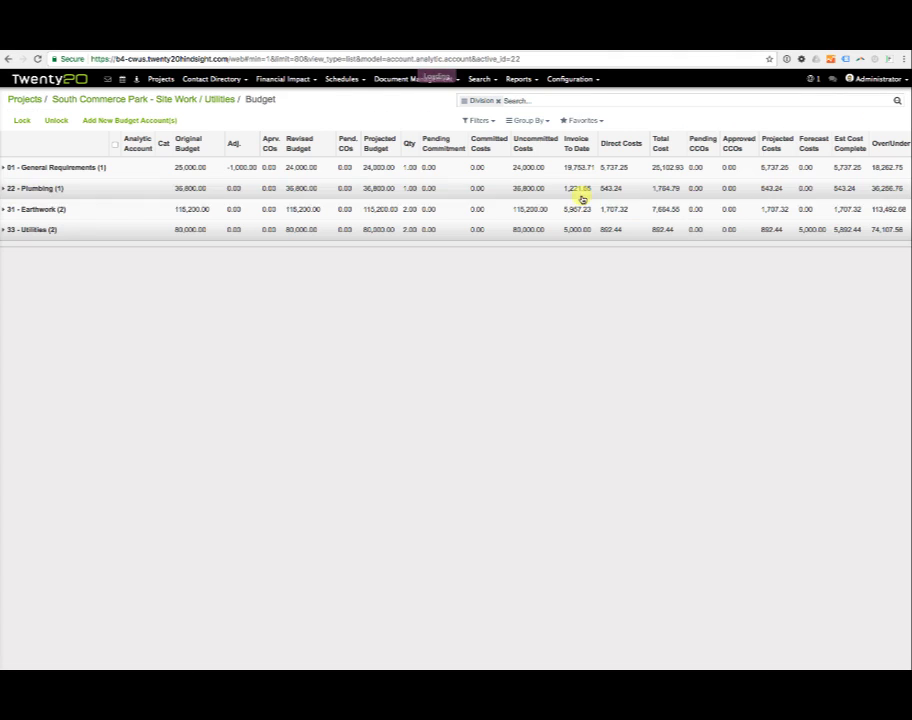
{"action": "left_click", "coordinate": [531, 100]}
{"action": "key", "text": "BackSpace"}
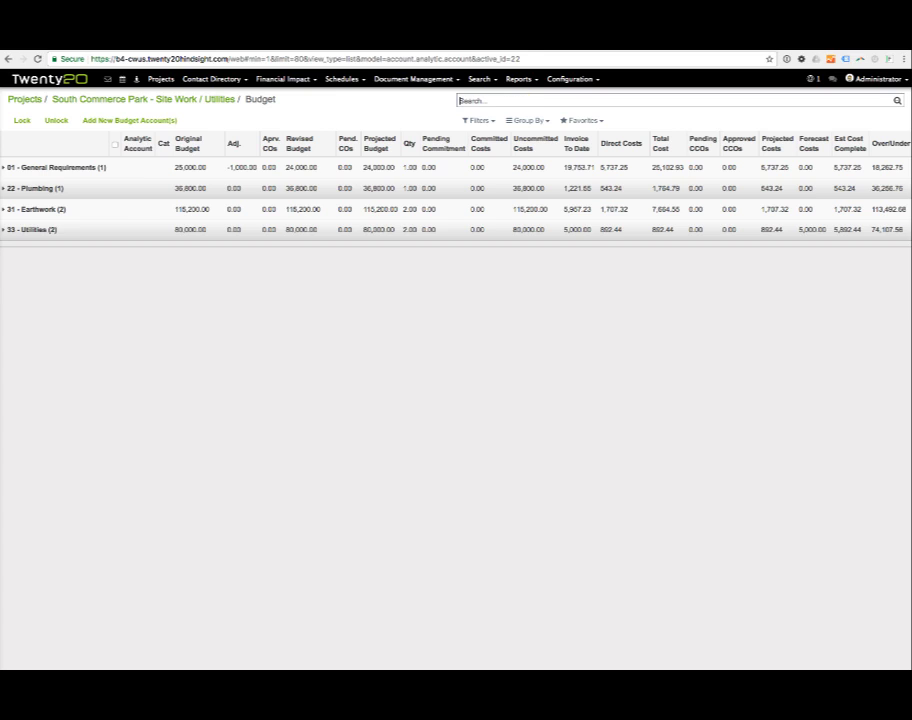